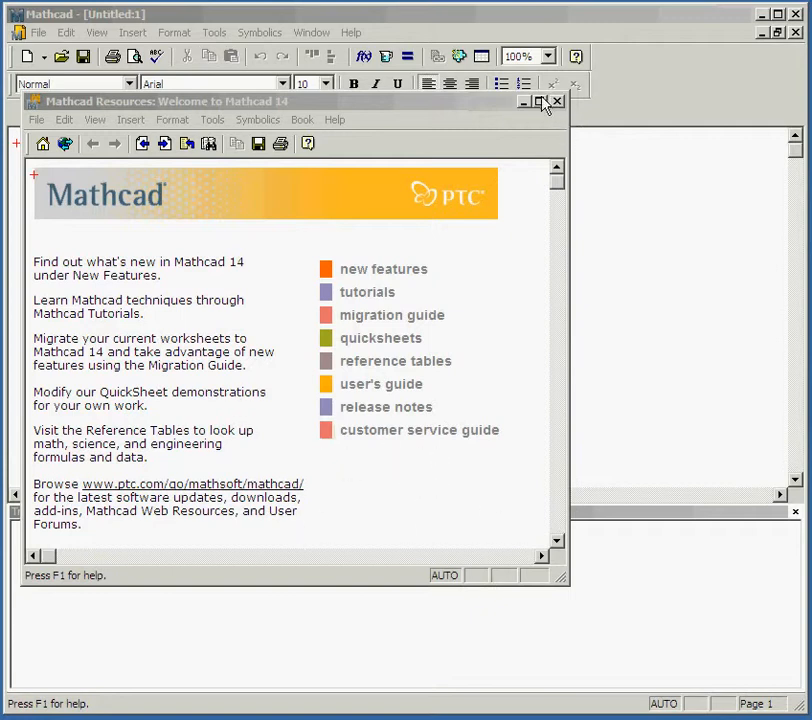
Close the Mathcad Resources welcome window and the Trace Window to clear the worksheet area
click(420, 107)
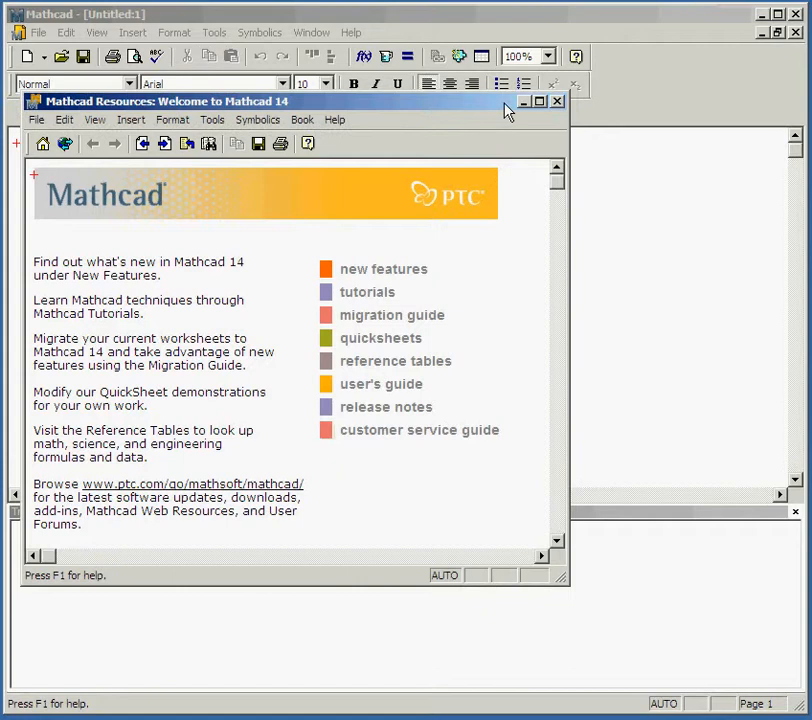
click(558, 102)
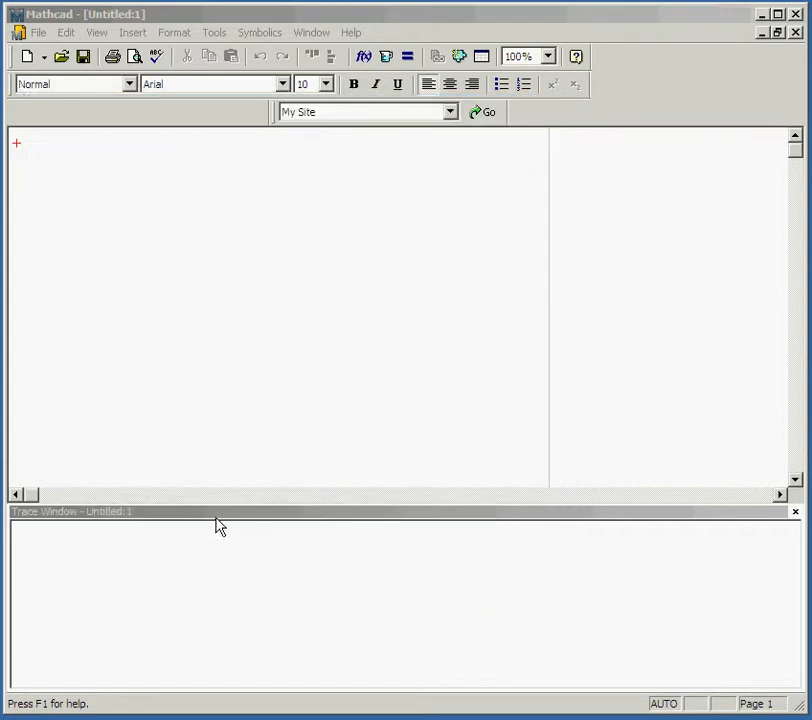
click(796, 514)
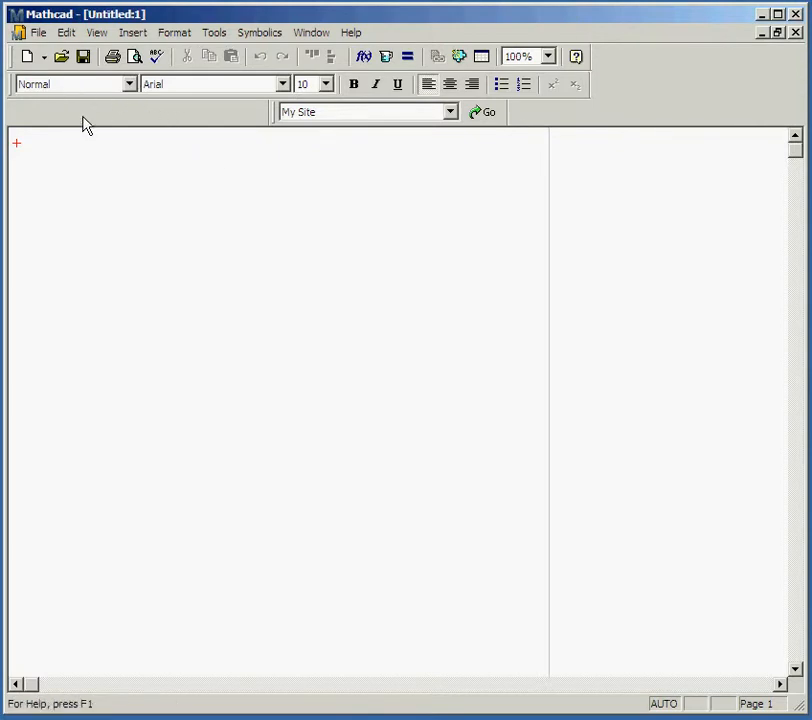
Show the Math toolbar
click(98, 34)
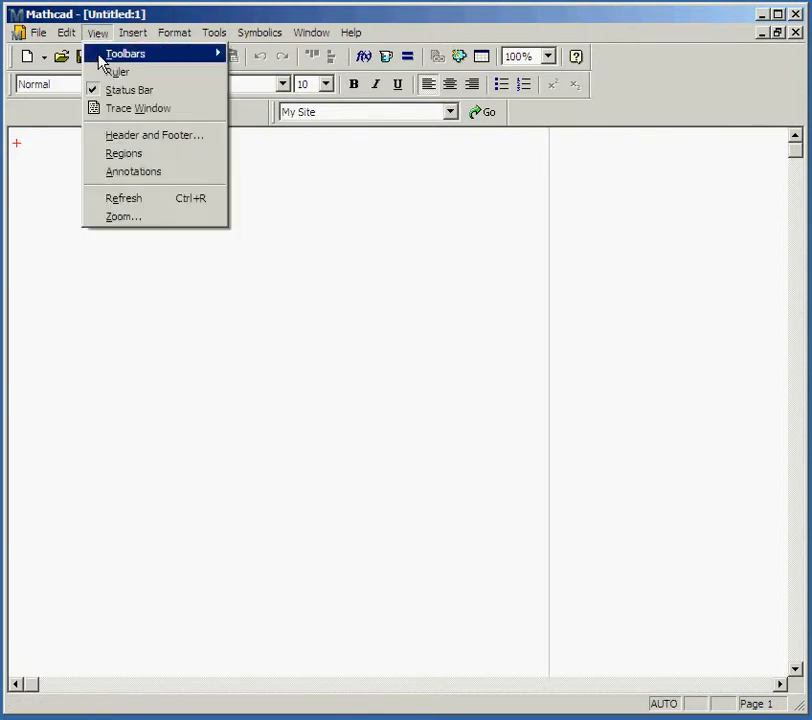
mouse_move(104, 64)
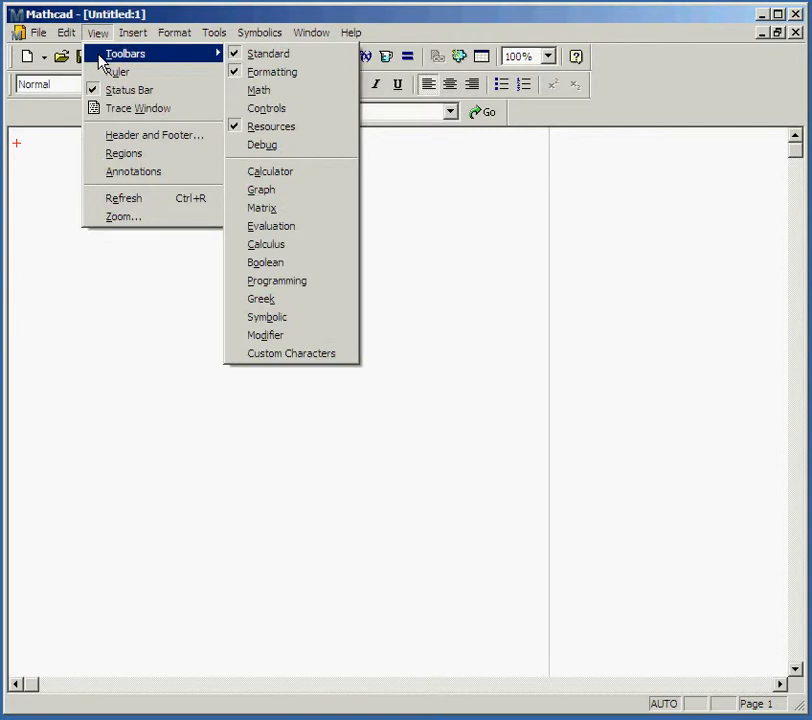
click(292, 93)
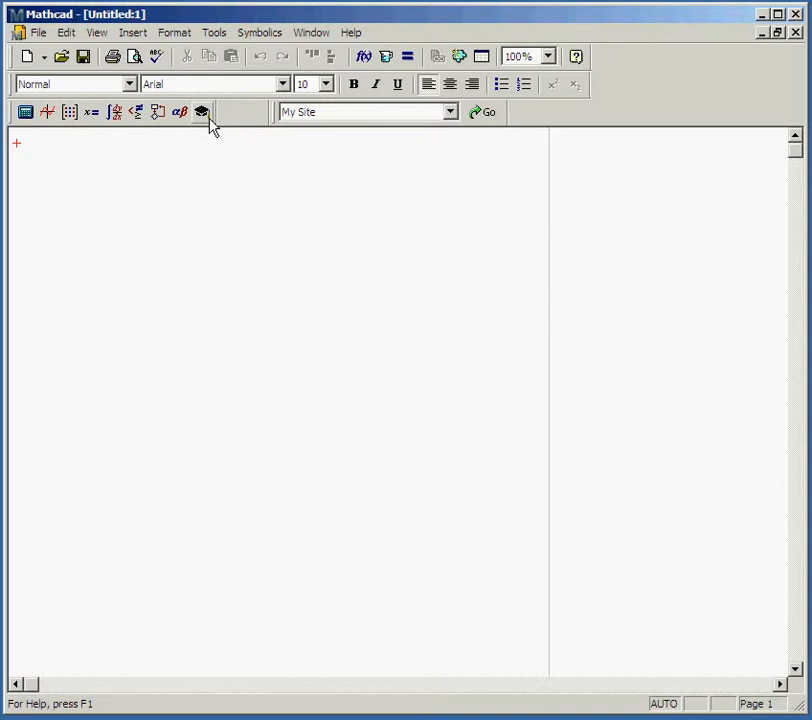
Open the Calculator and Graph palettes and place the Graph palette beside the Calculator
click(26, 113)
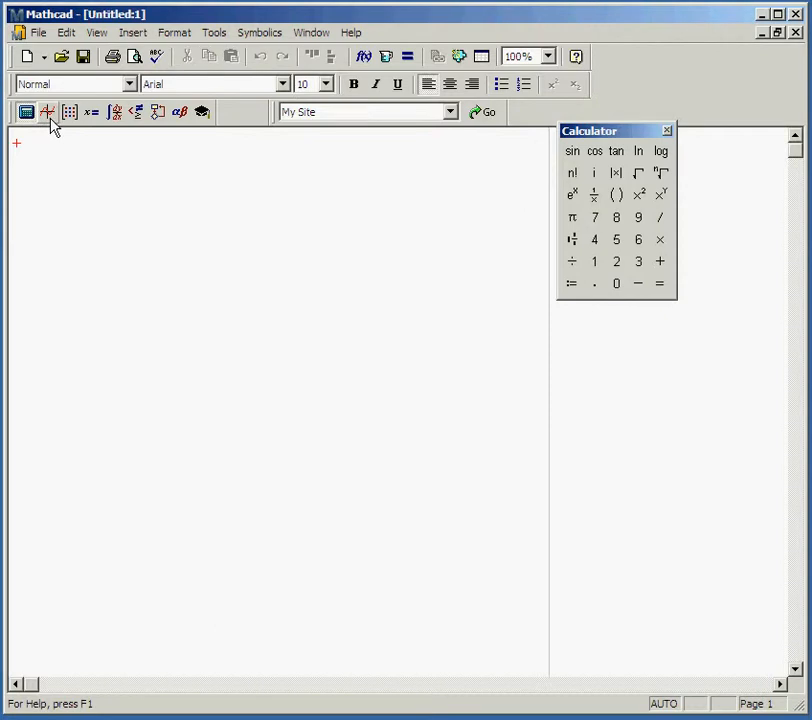
click(48, 115)
drag(616, 152, 487, 168)
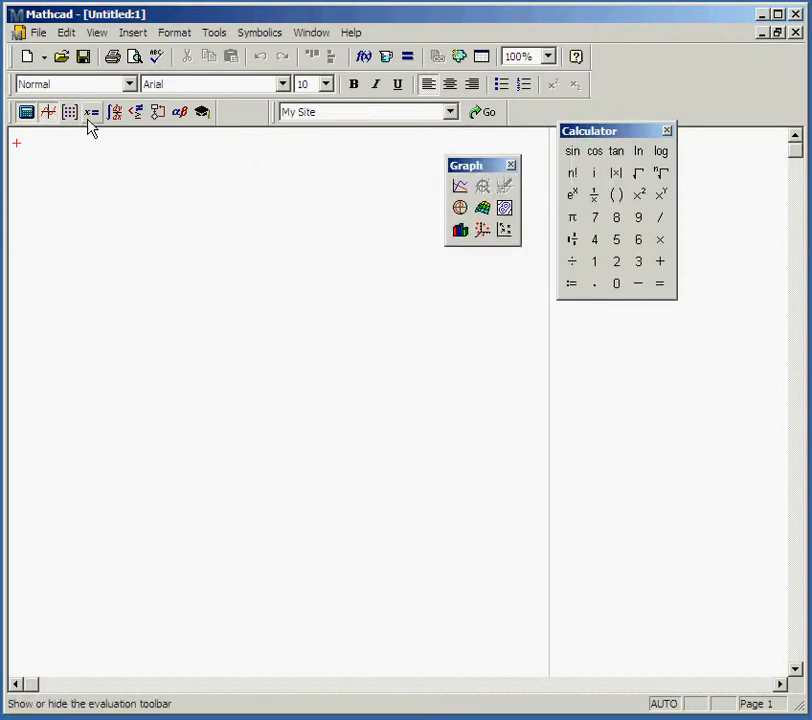
Open the Calculus and Matrix palettes, move them clear of the others, and close both again
click(115, 112)
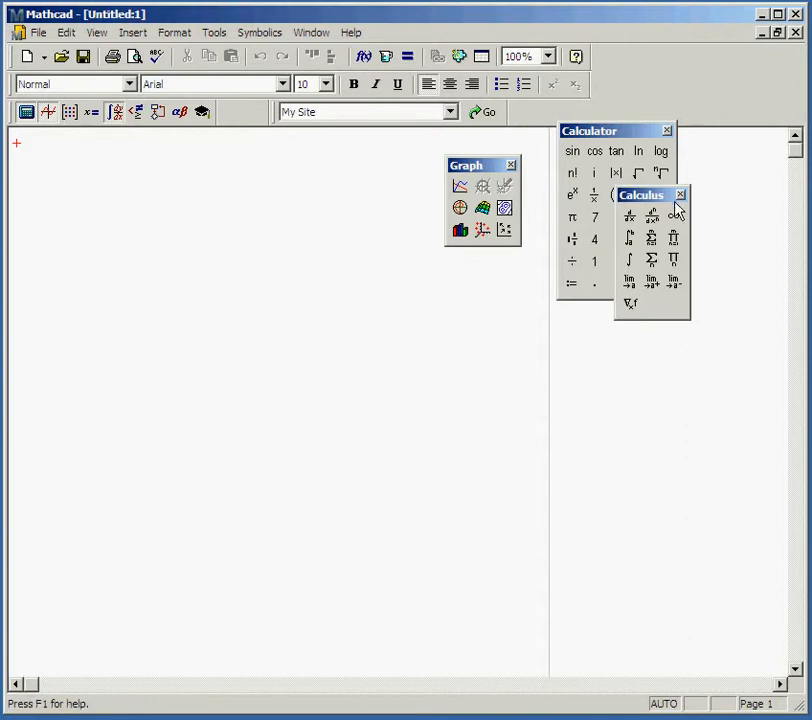
drag(673, 199, 488, 294)
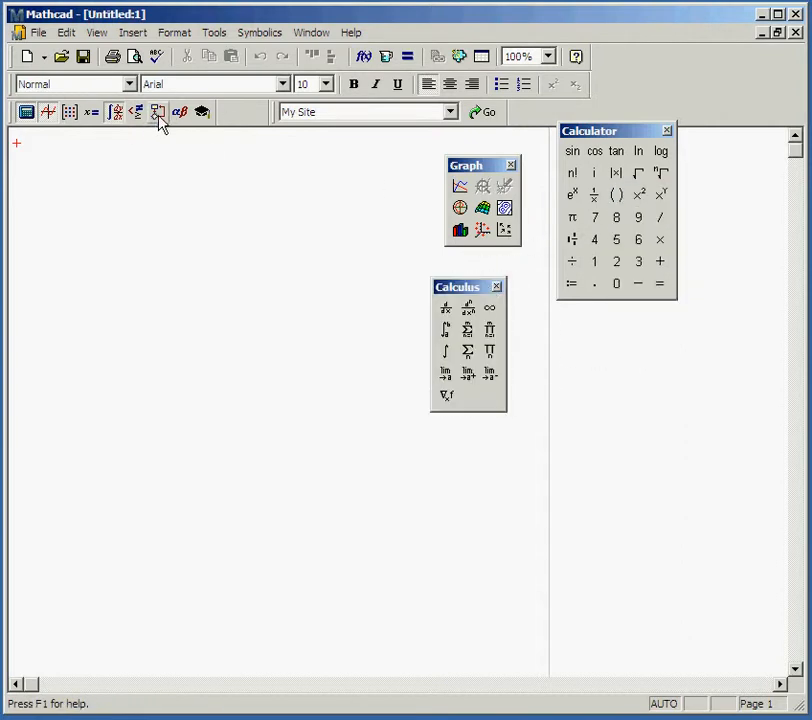
click(70, 112)
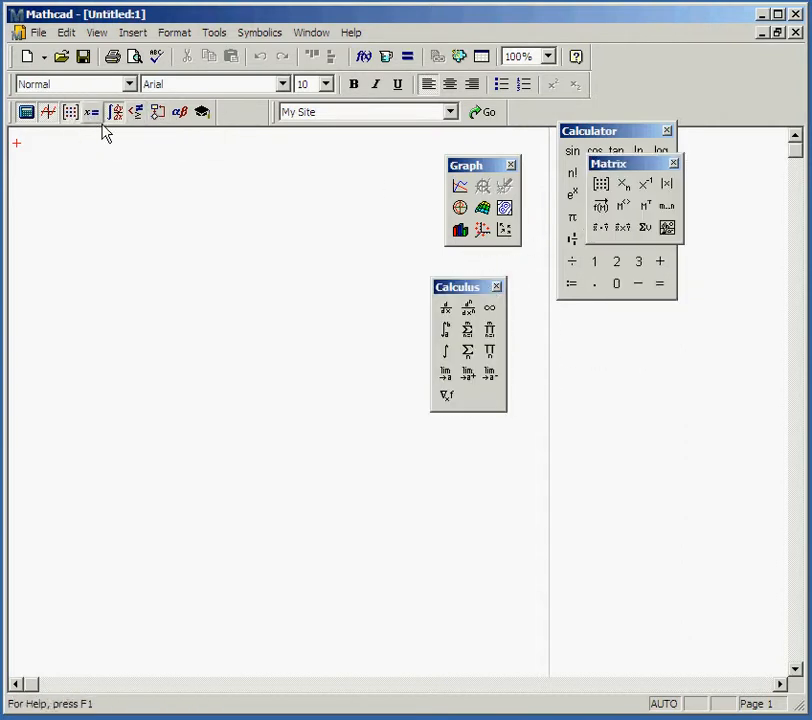
drag(647, 172, 620, 348)
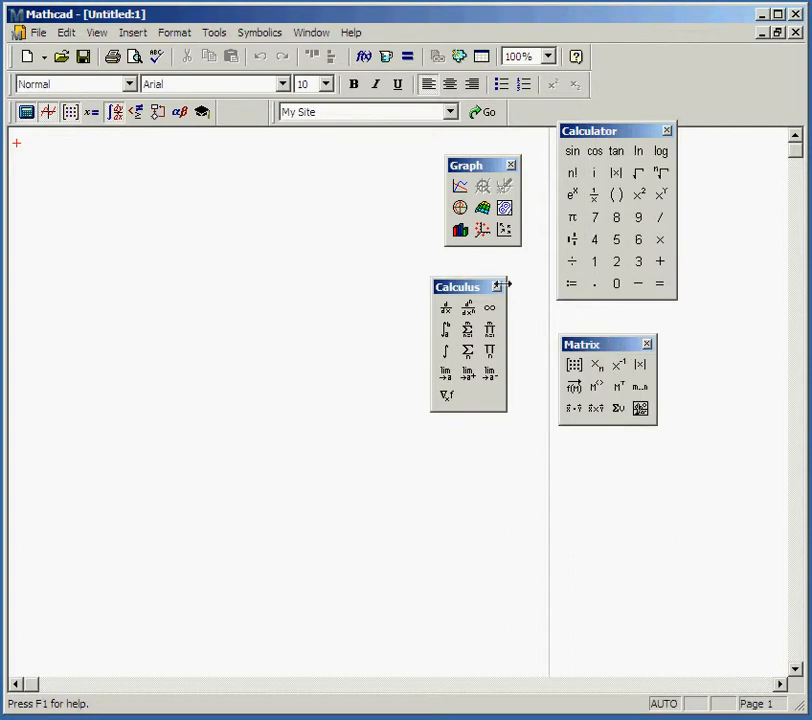
click(498, 288)
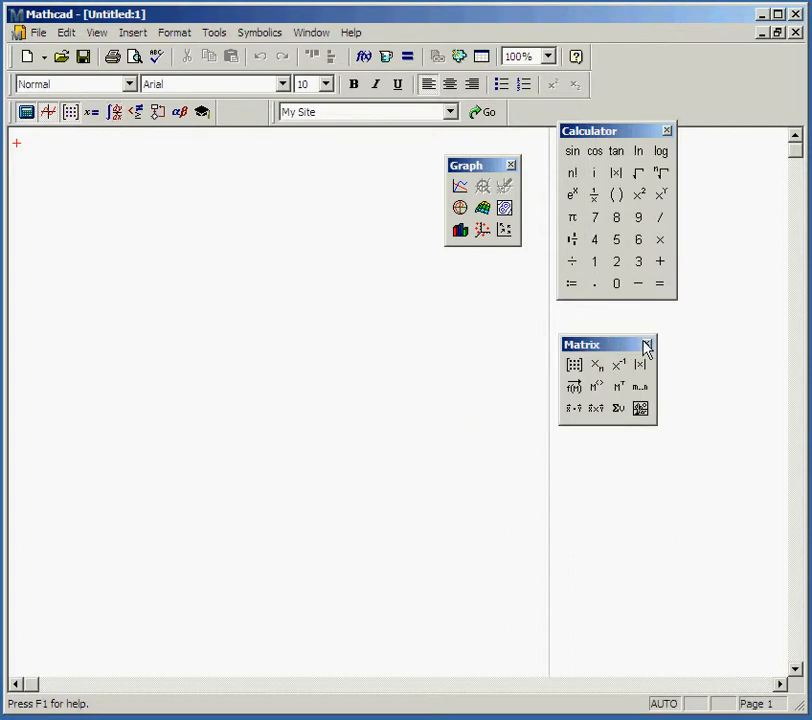
click(647, 345)
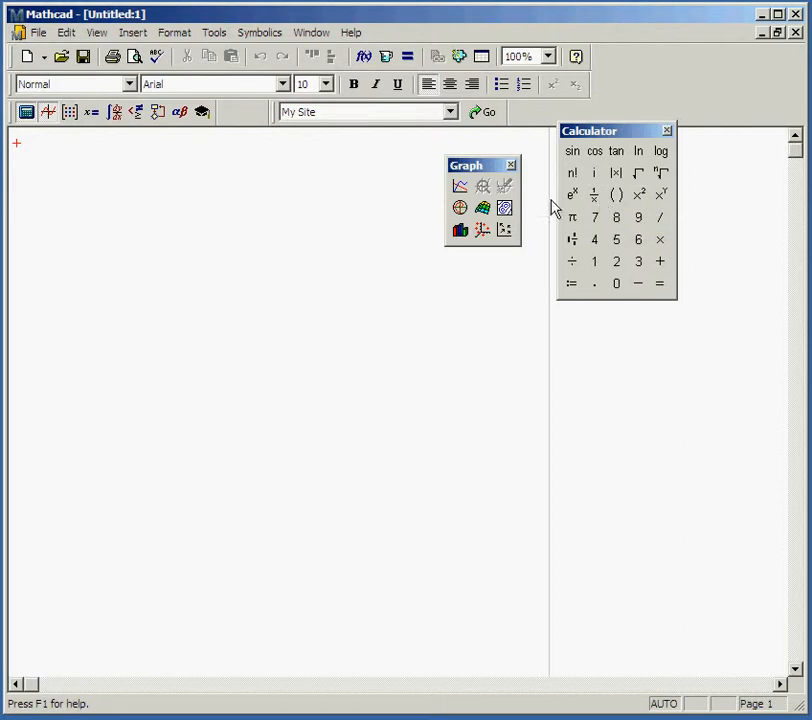
Evaluate 32 − 9 numerically near the top of the worksheet
click(45, 189)
text(32-9)
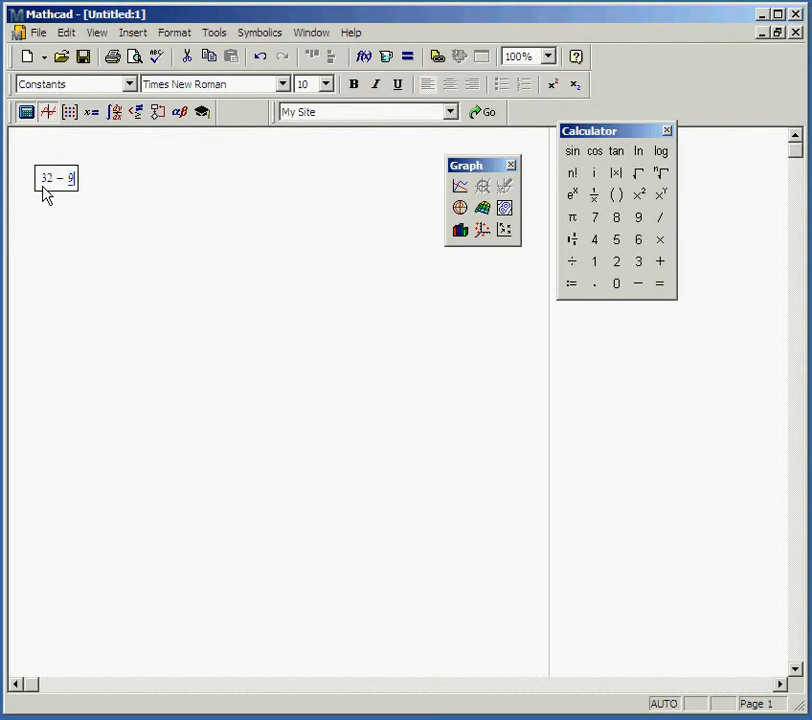
text(= 23)
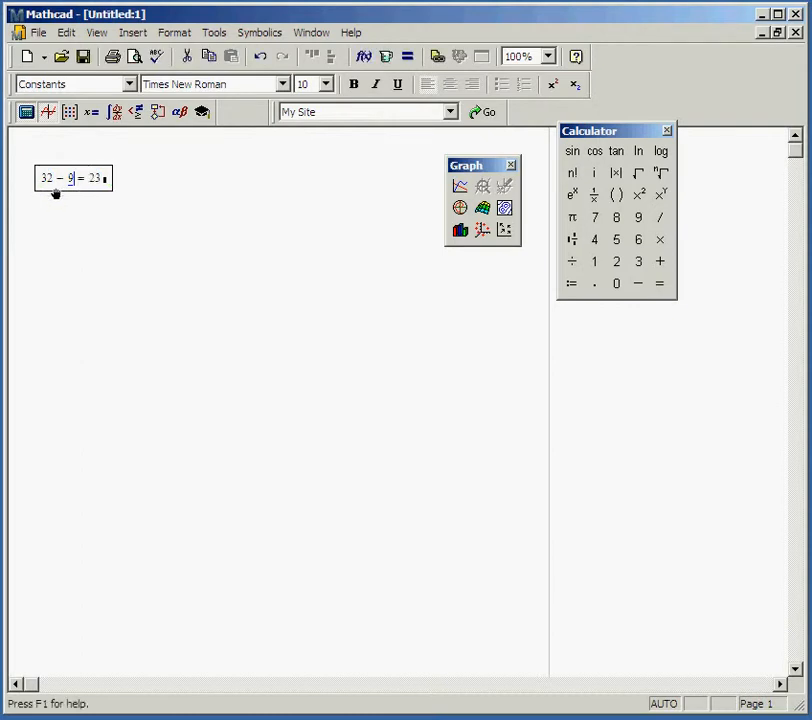
click(44, 223)
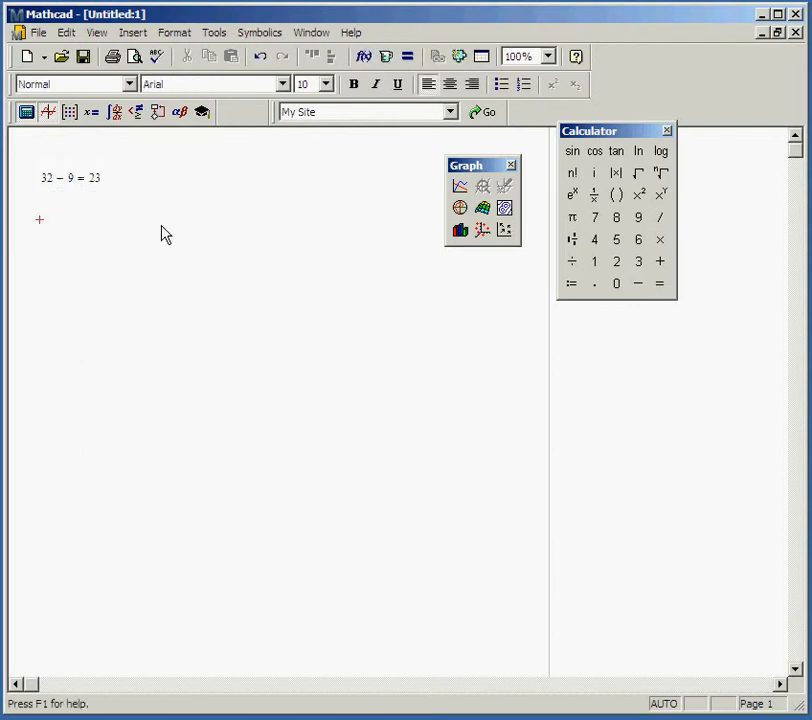
Enter a second expression, 32 − 9, below the first calculation without evaluating it
click(50, 222)
text(32)
text(-9)
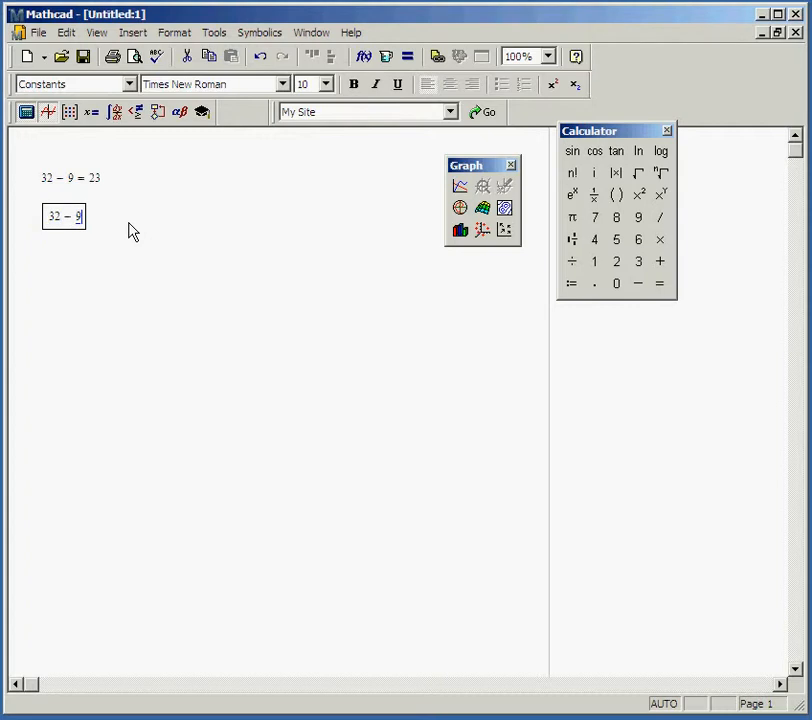
Try dividing only the 9 by 5 in the second expression, and remove the denominator again
text(/)
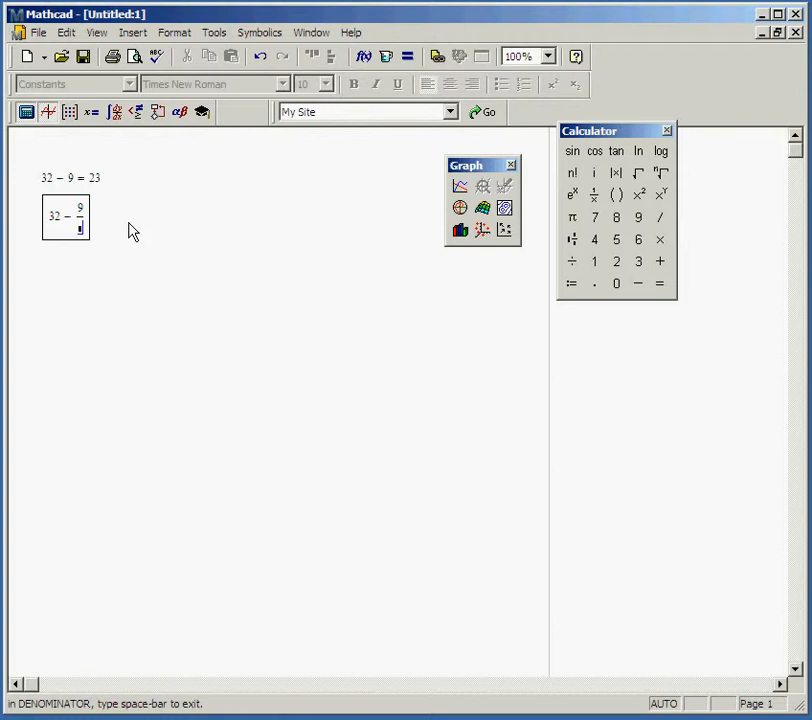
text(5)
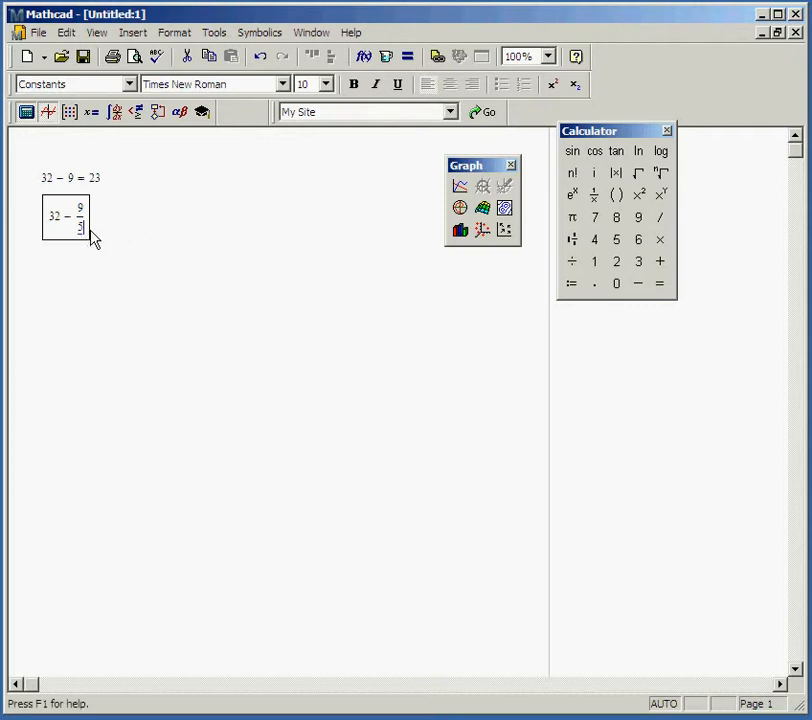
key(BackSpace)
key(BackSpace)
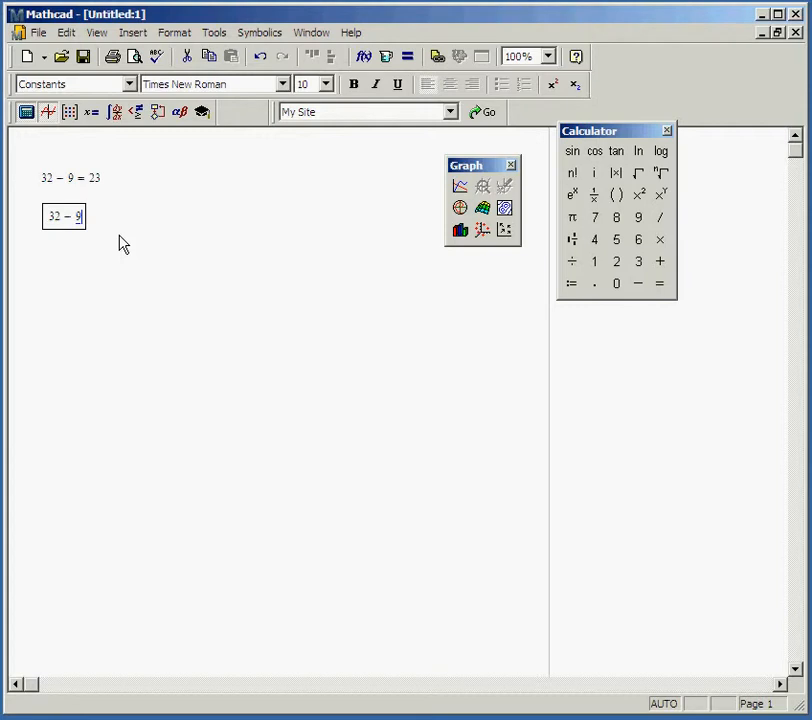
Divide the whole 32 − 9 expression by 7 and evaluate it numerically
key(space)
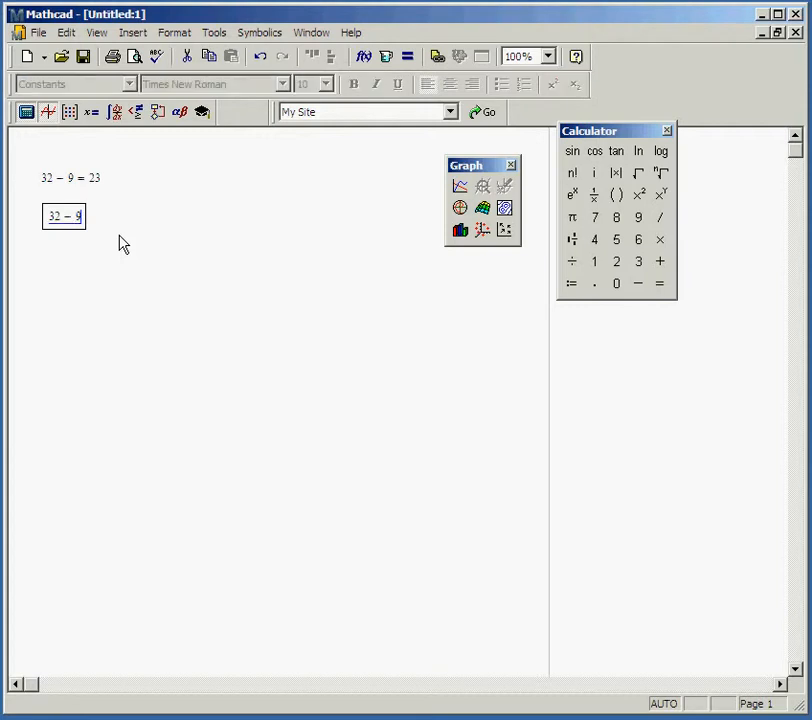
key(space)
key(space)
key(space)
key(space)
key(space)
key(space)
text(/)
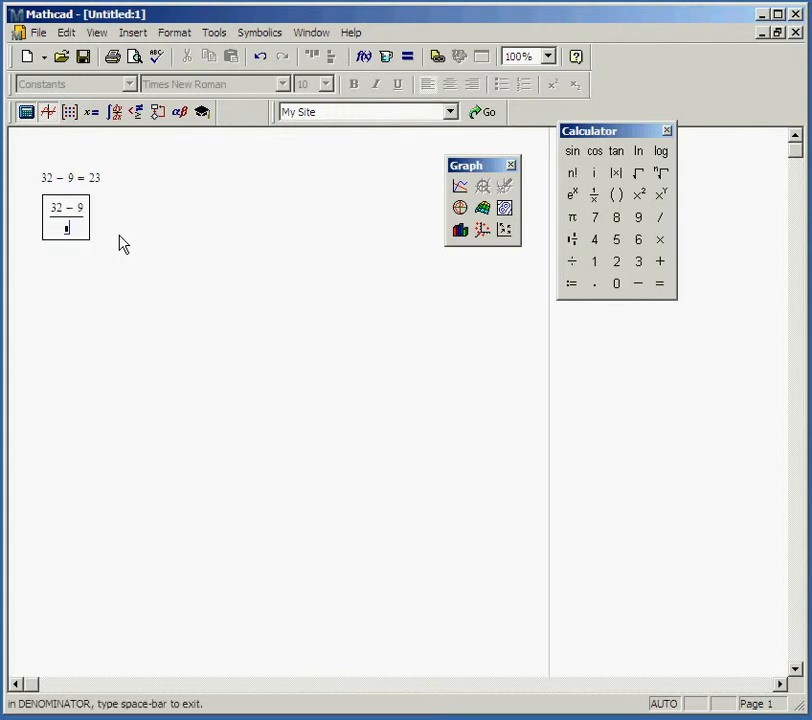
text(7 = 3.286)
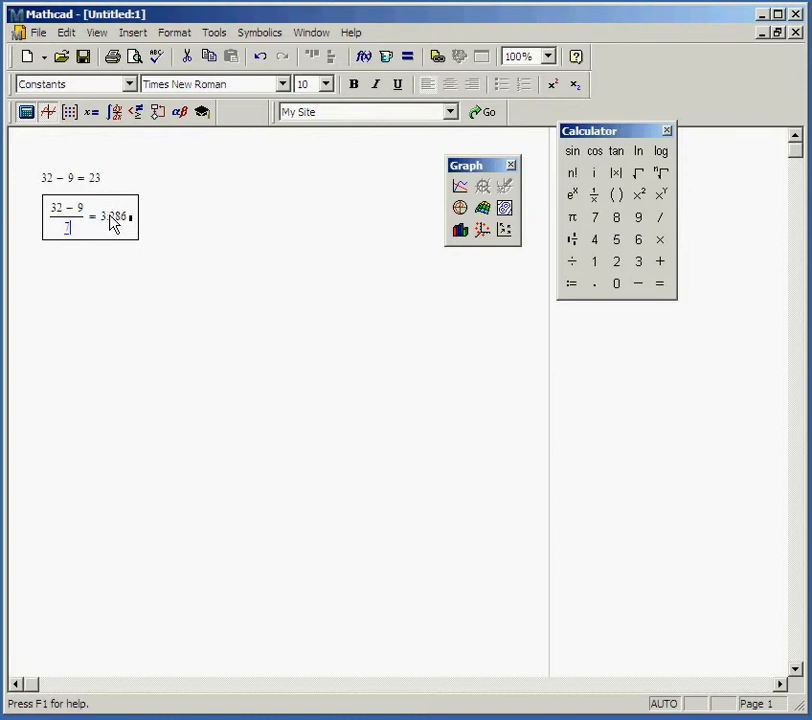
Format the result of the fraction to 6 decimal places with trailing zeros shown
double_click(112, 224)
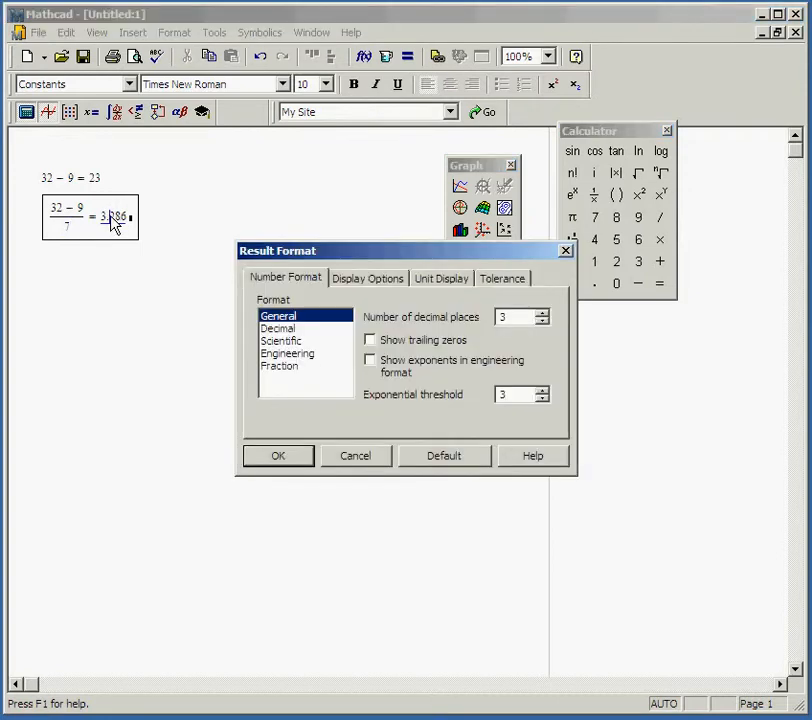
click(543, 313)
click(543, 313)
click(543, 313)
click(371, 341)
click(271, 457)
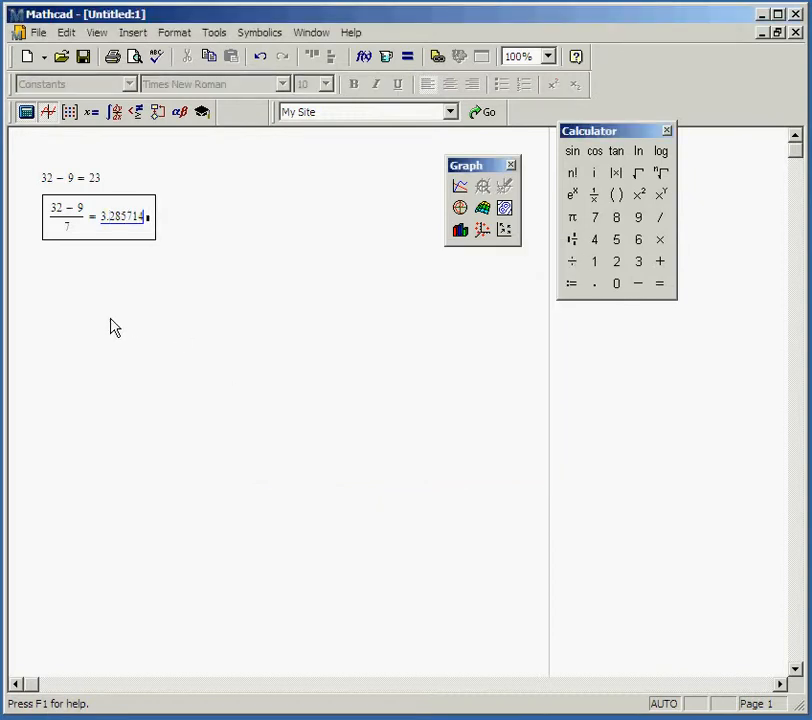
Evaluate the square root of 2345 in a new region below the fraction
click(154, 273)
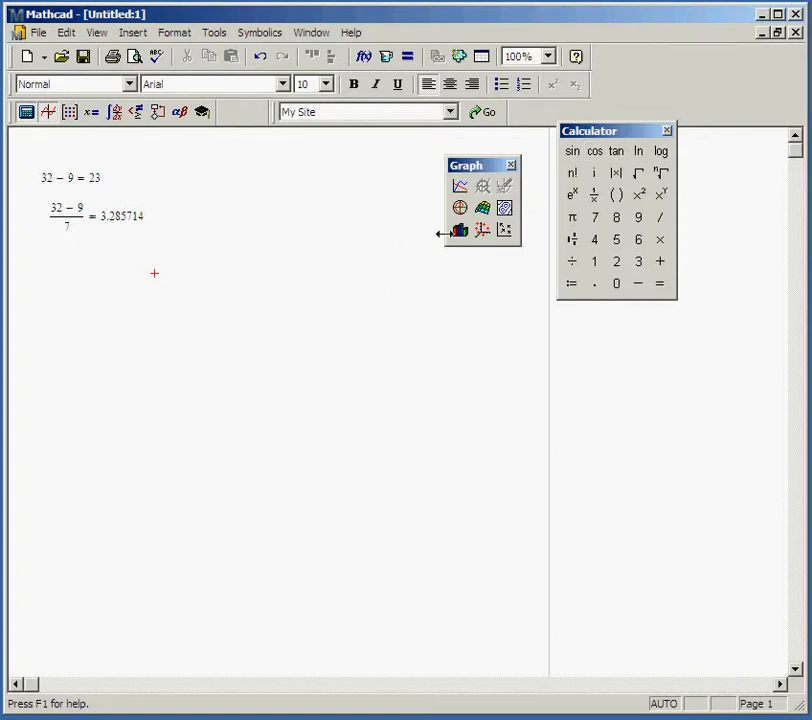
click(640, 176)
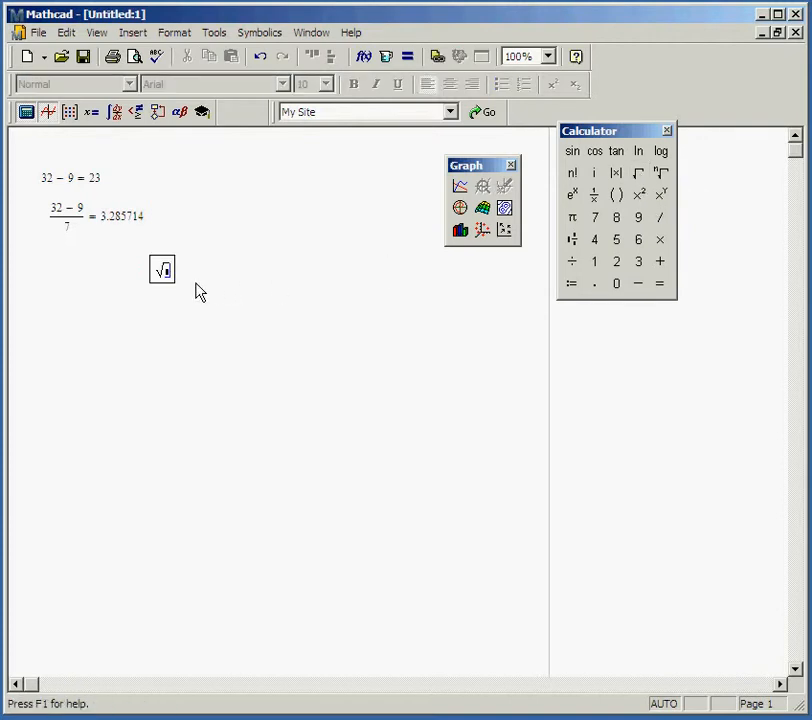
text(234)
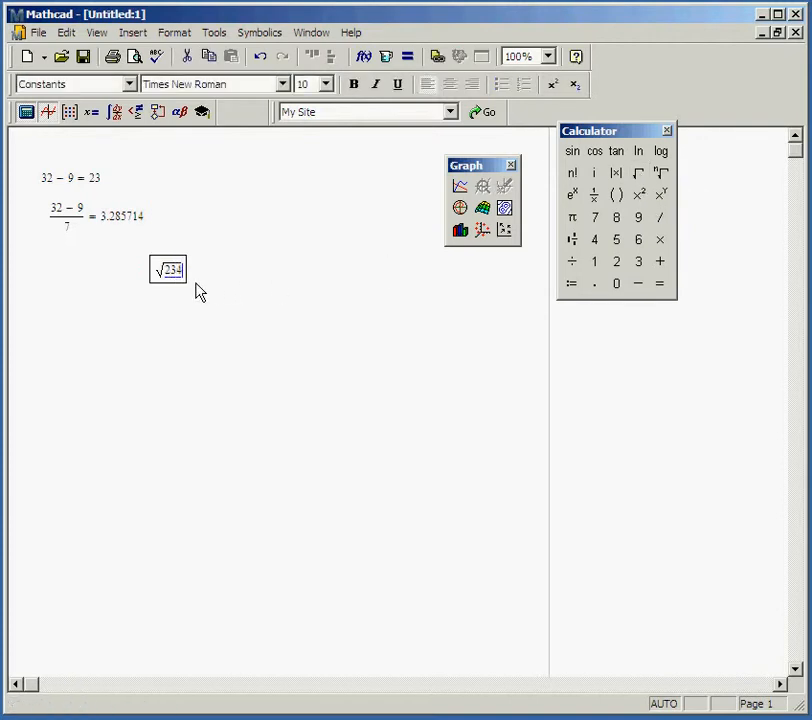
text(5 = 48.425)
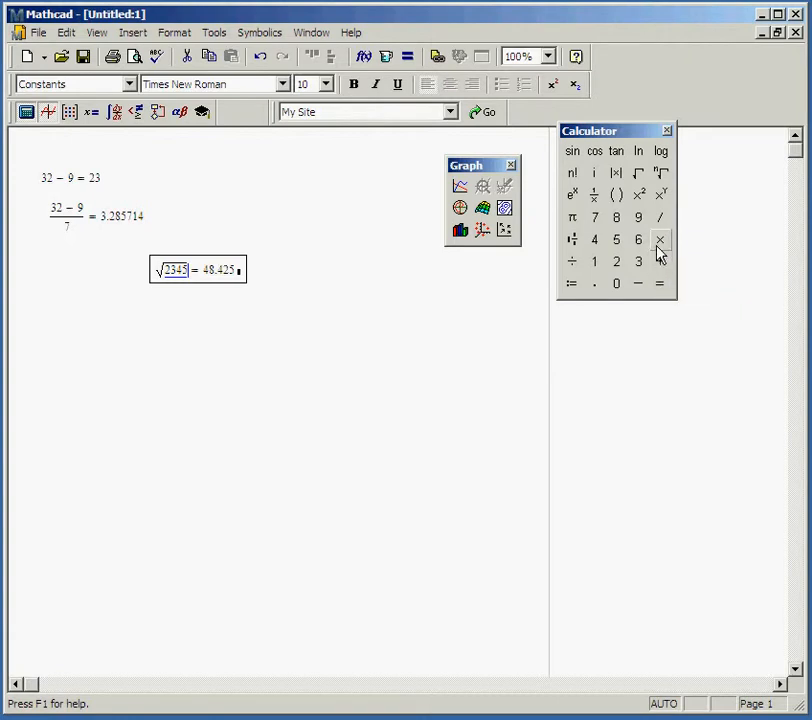
Enter f(t) in a new region below the calculations as the start of a function definition
click(67, 340)
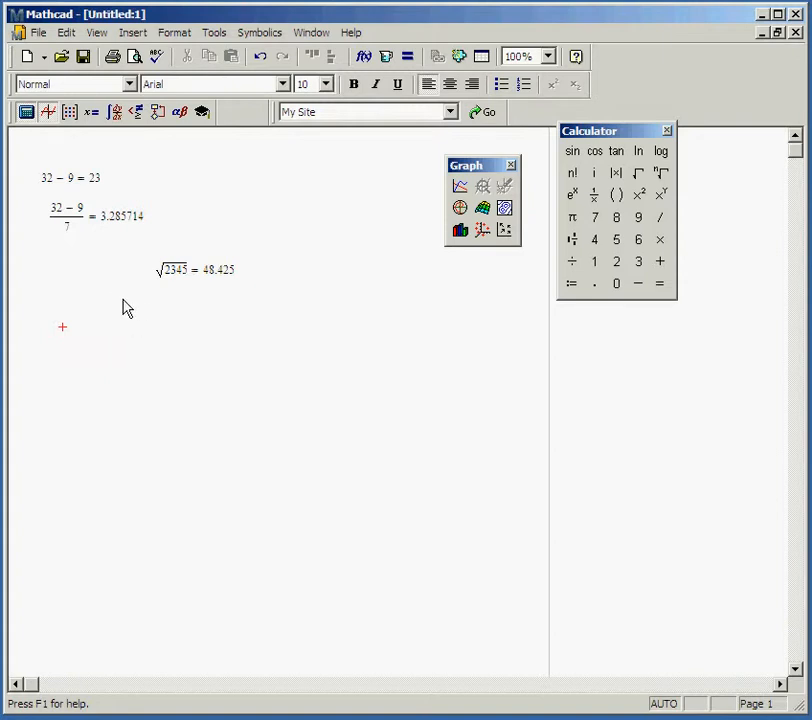
text(f)
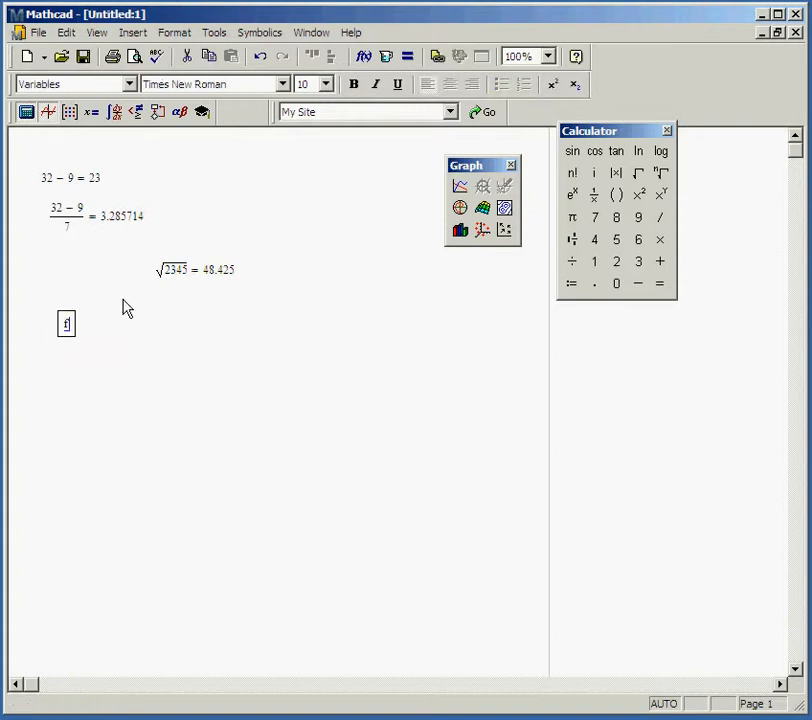
text((t) )
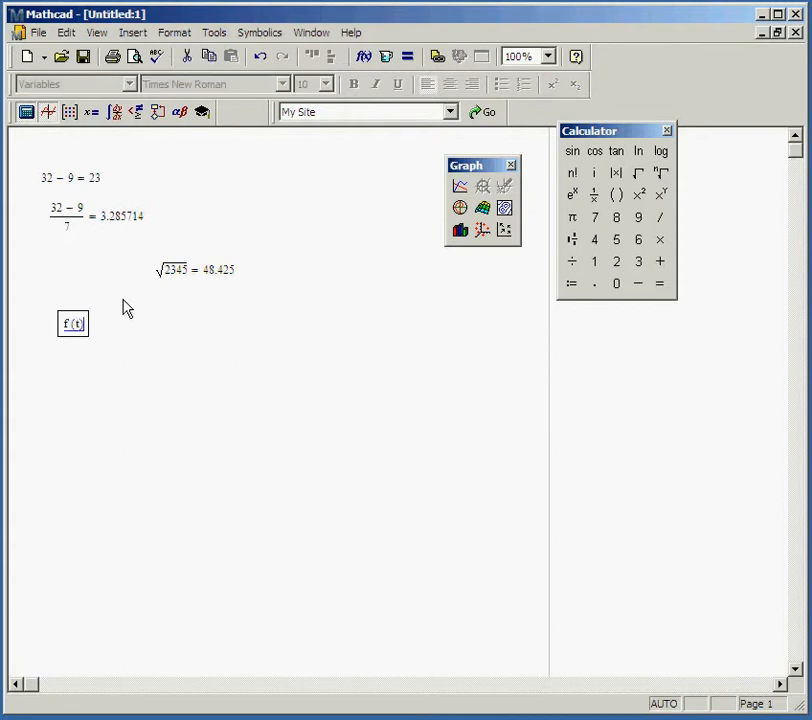
Try using the evaluation equals sign after f(t), and remove it again
text(=)
key(BackSpace)
text(=)
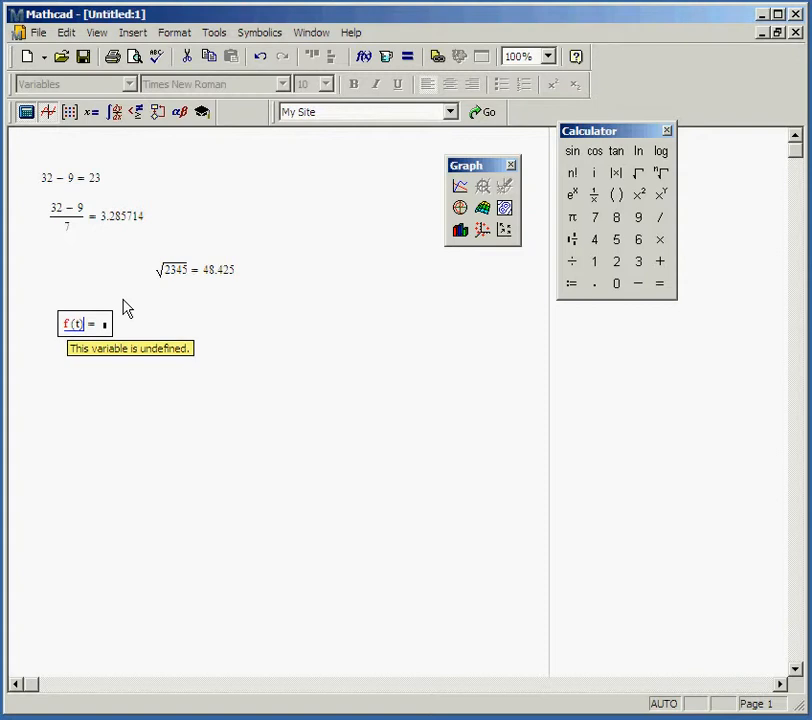
key(BackSpace)
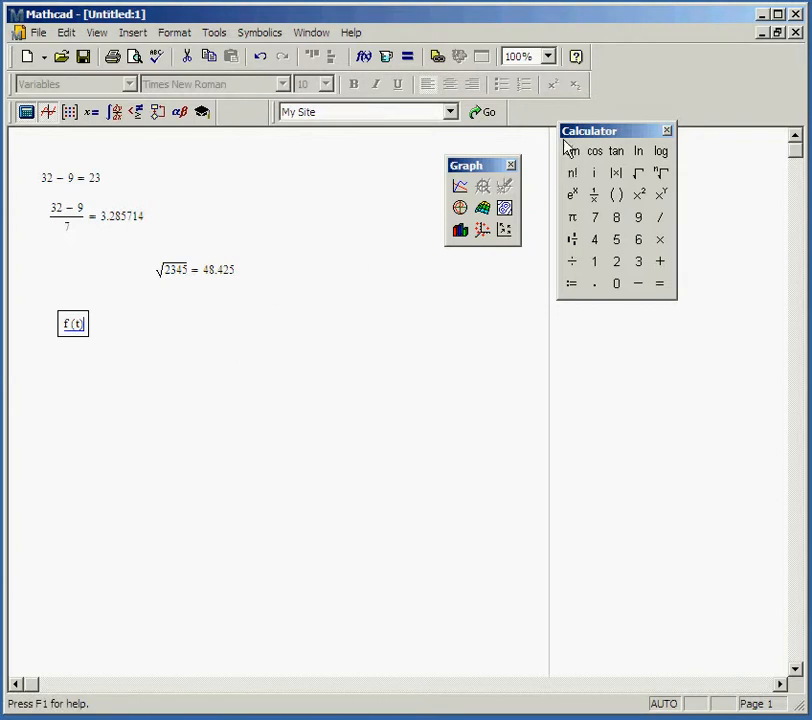
Complete the definition of f(t) as t^3 + 2t − 1 with the assignment operator
click(573, 285)
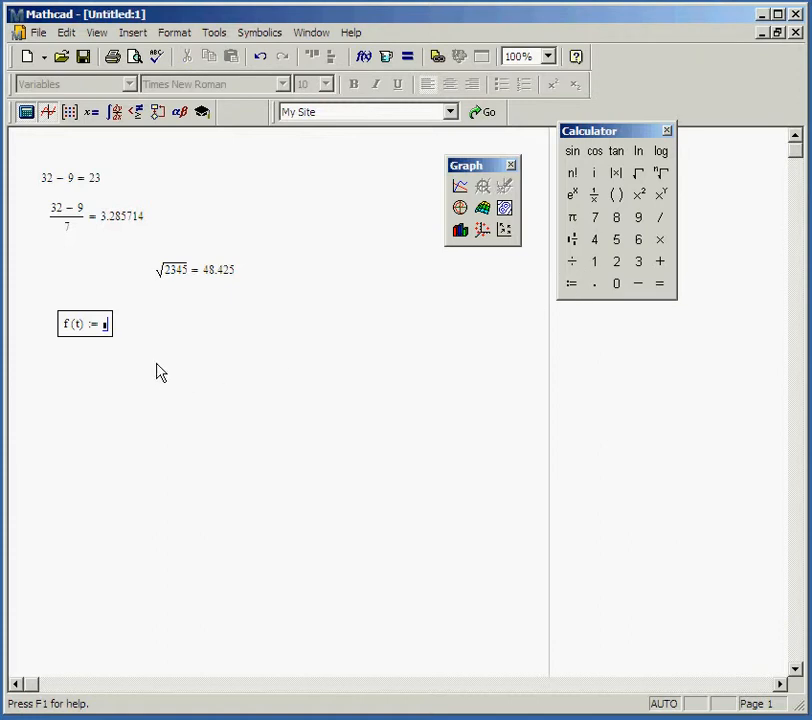
text(t)
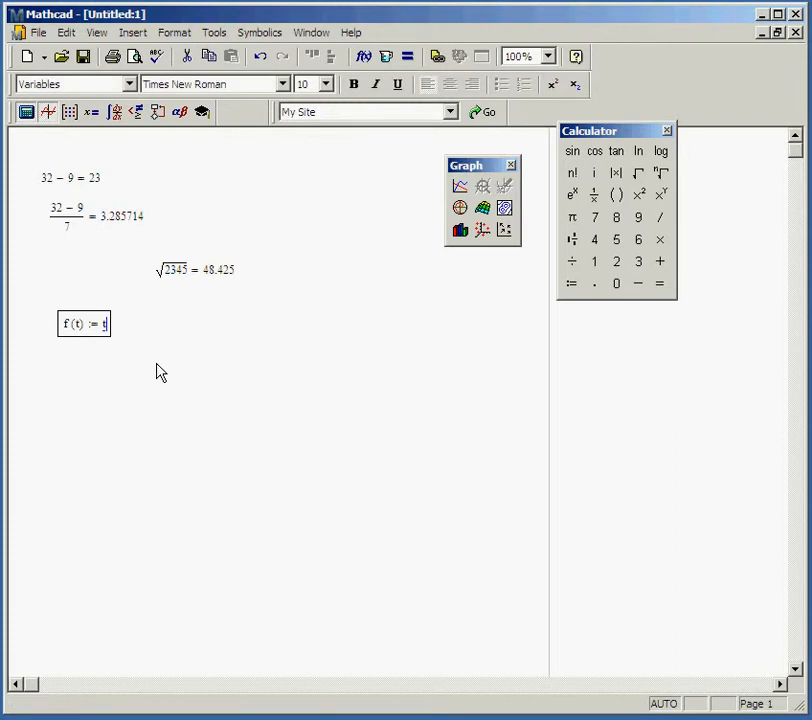
text(^3)
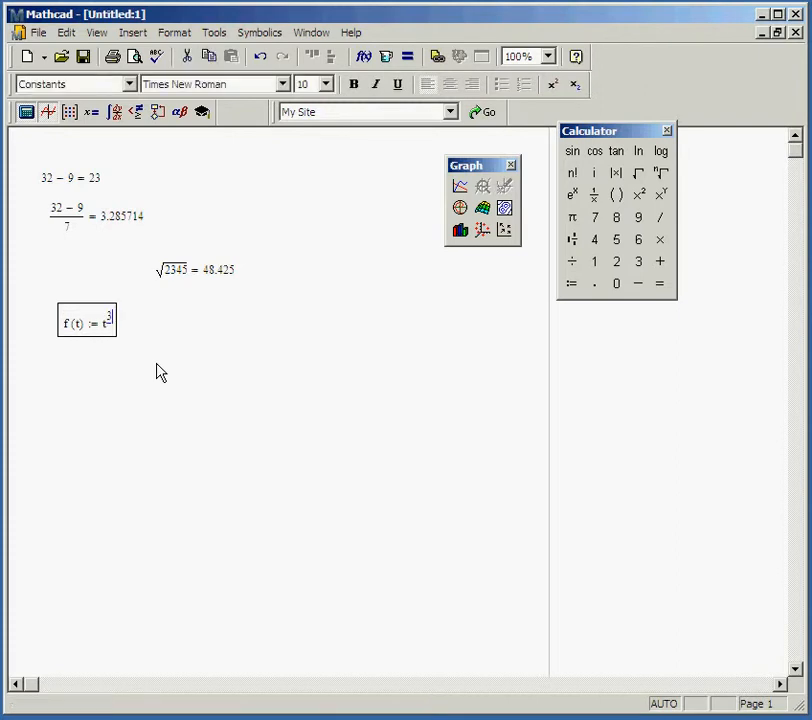
key(space)
key(space)
key(space)
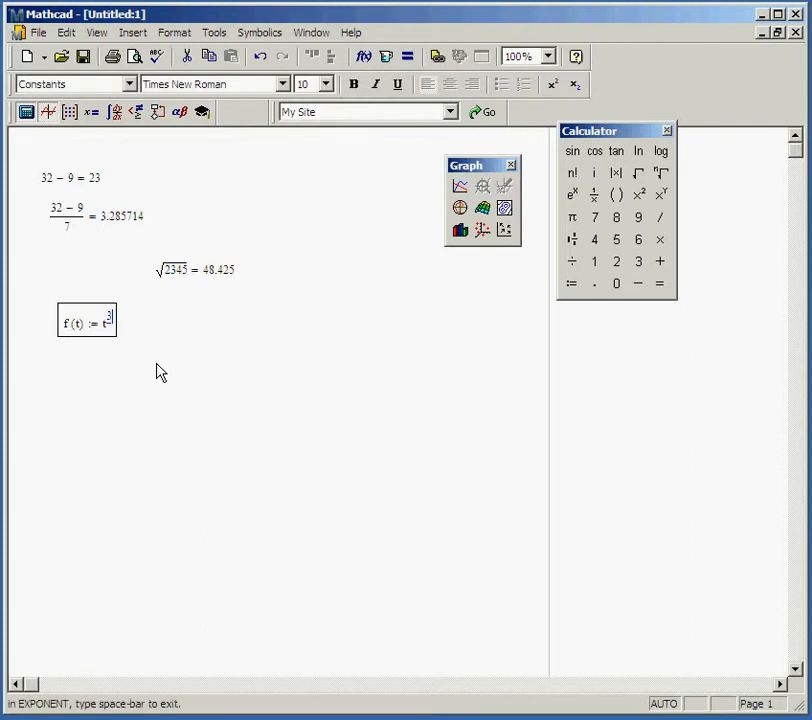
key(space)
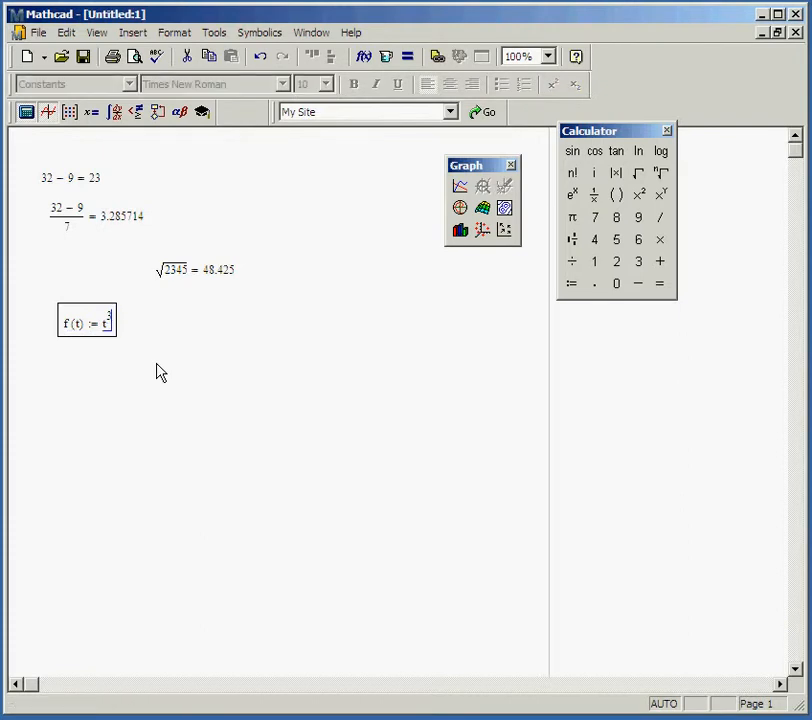
text(+2)
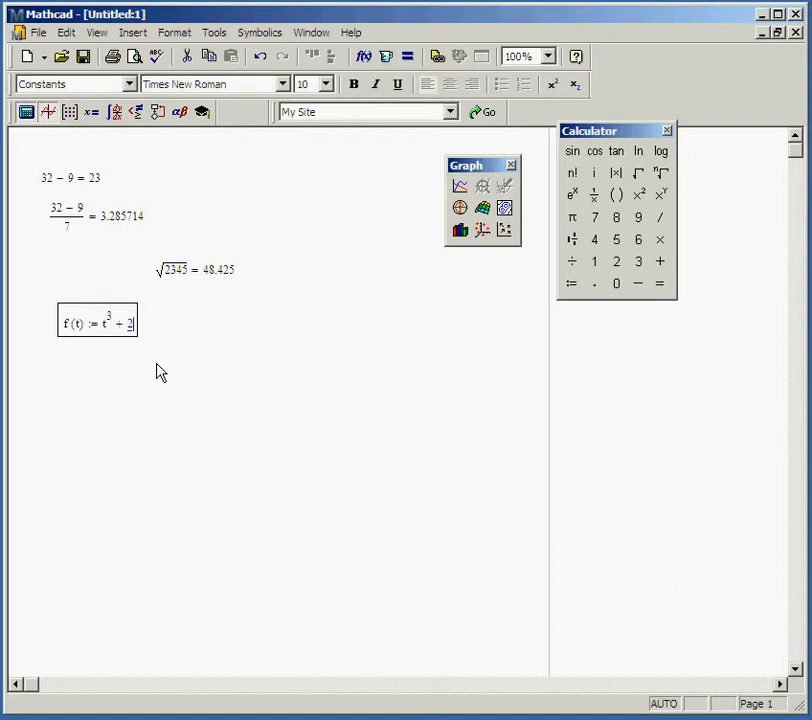
text(*t-1)
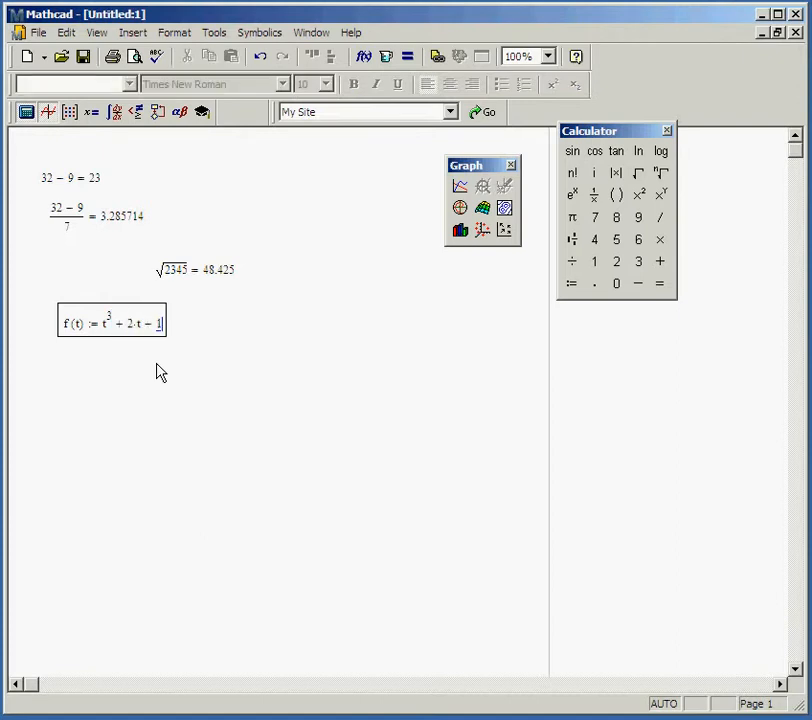
click(108, 380)
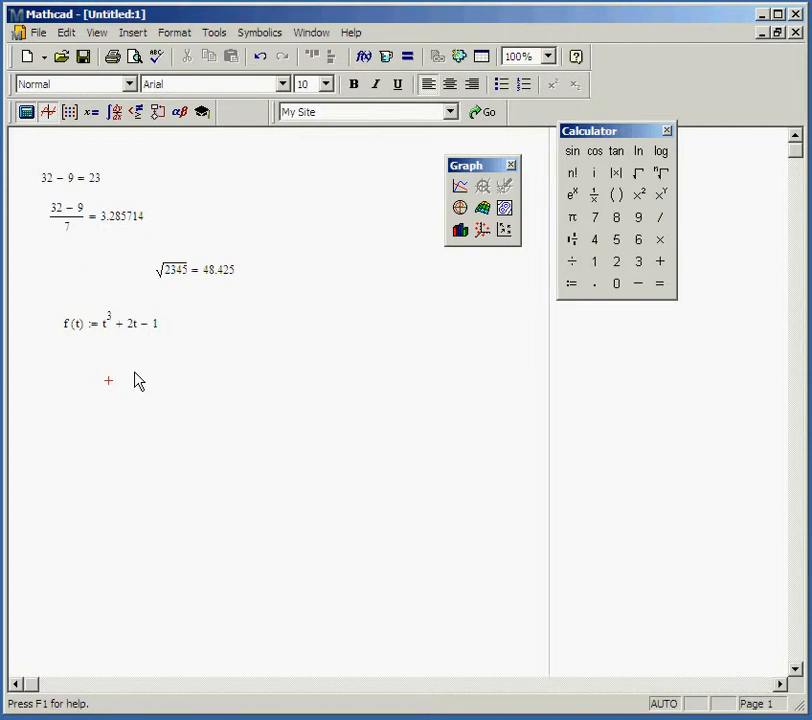
Evaluate f(7) in a new region directly below the function definition
click(64, 360)
text(f()
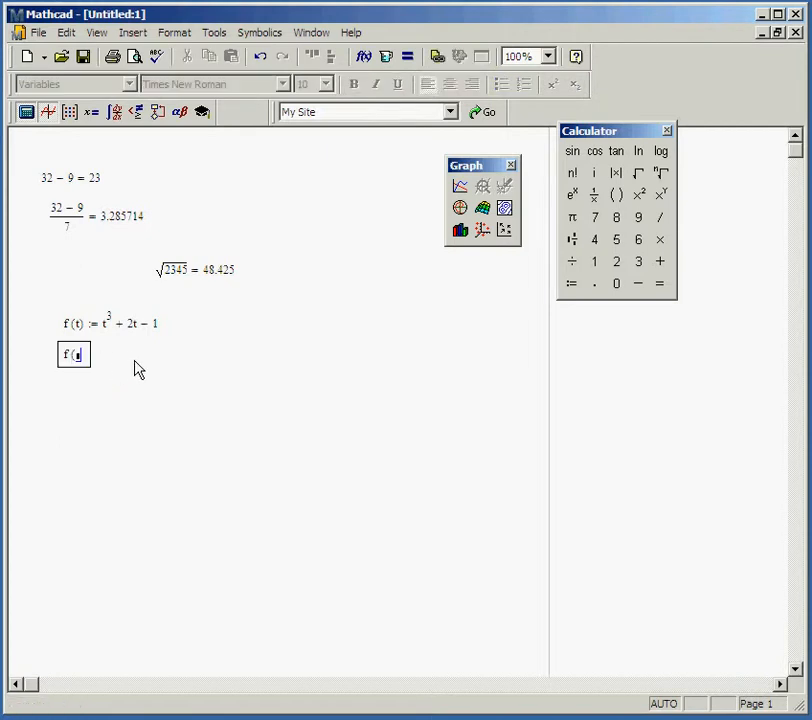
text(7) )
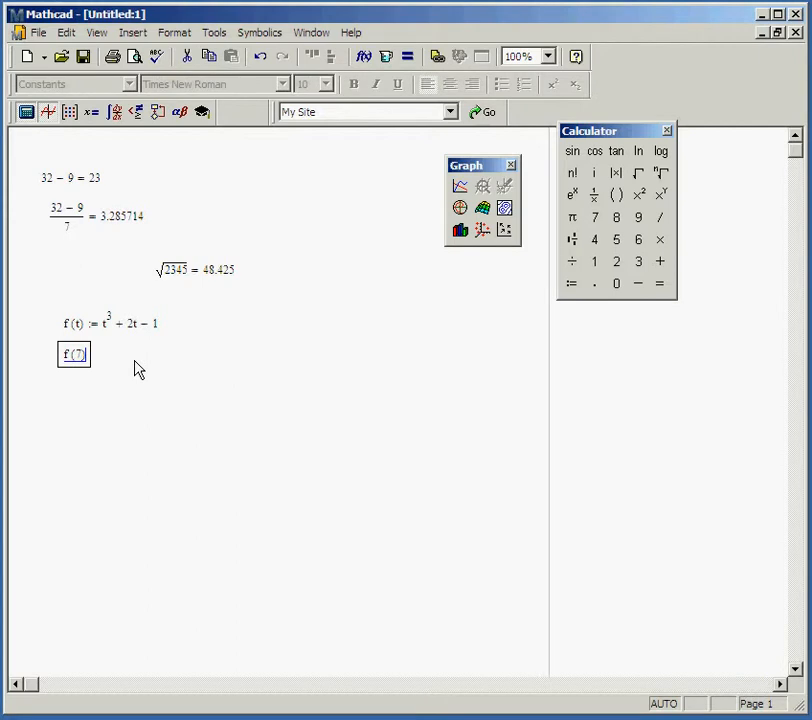
text(= 356)
Evaluate f(−5) in a new region beside the f(7) evaluation
click(170, 365)
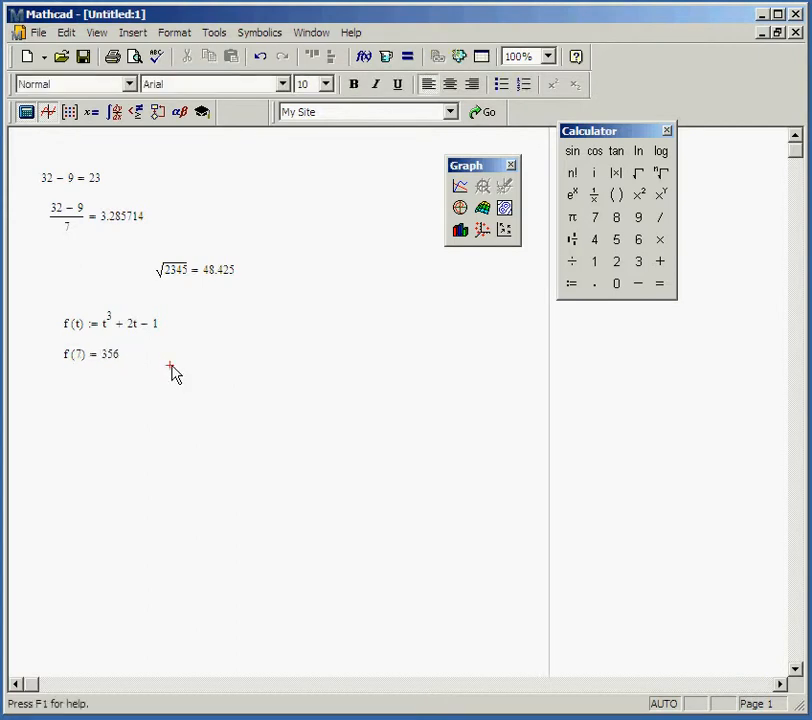
text(f()
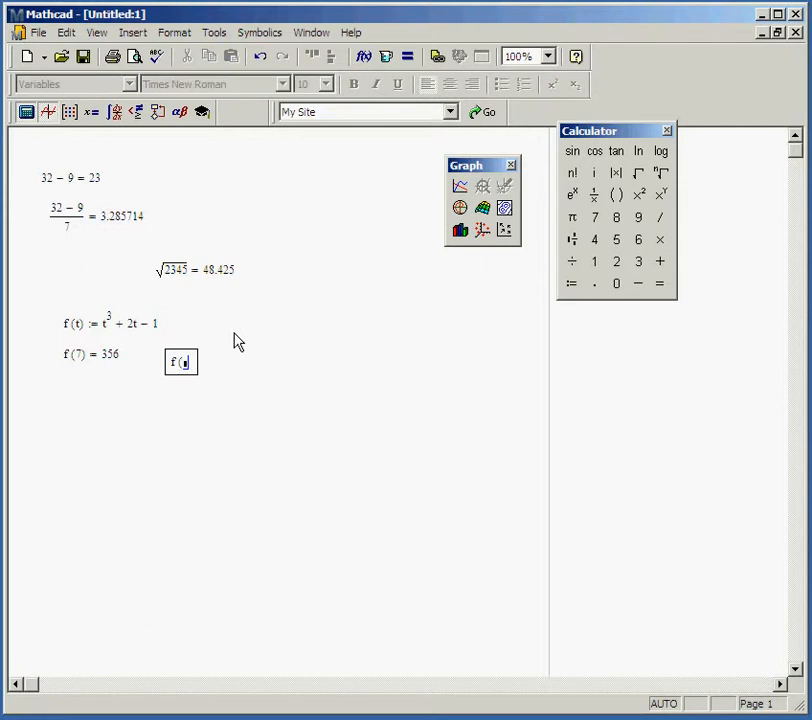
text(-5) )
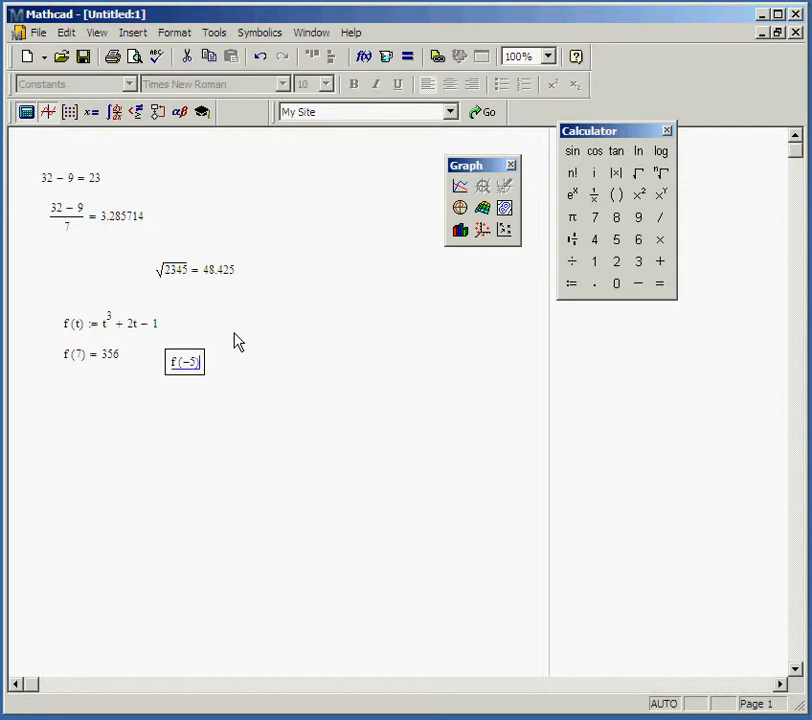
text(= -136)
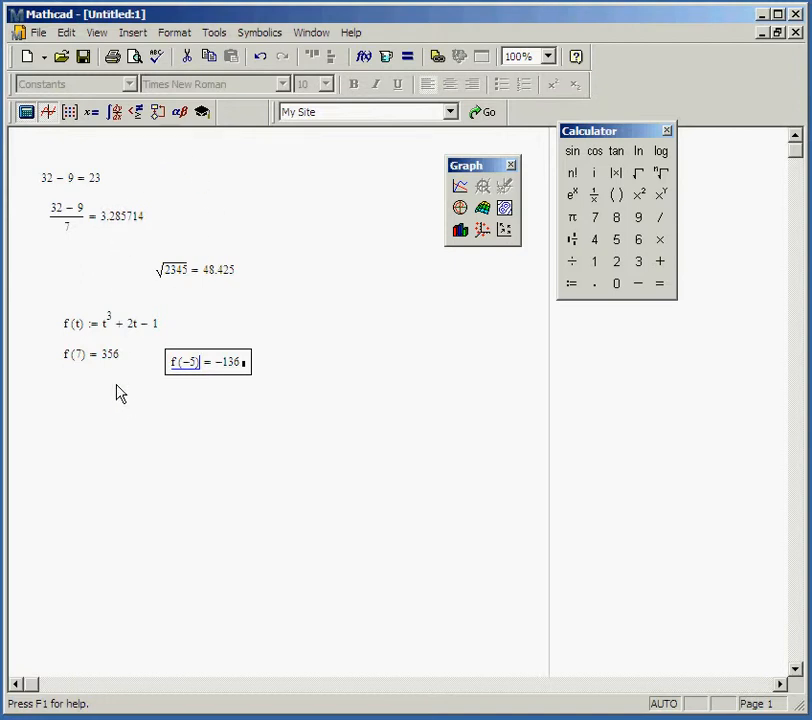
Try moving the f(−5) evaluation above the definition of f(t), and return it to the row of f(7)
click(199, 350)
drag(199, 350, 203, 297)
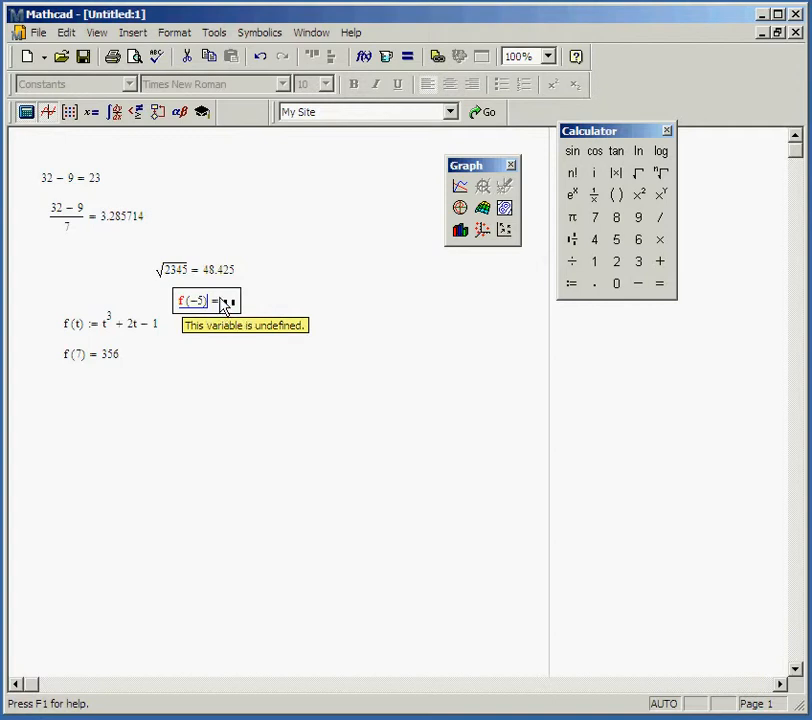
drag(222, 288, 230, 339)
click(286, 381)
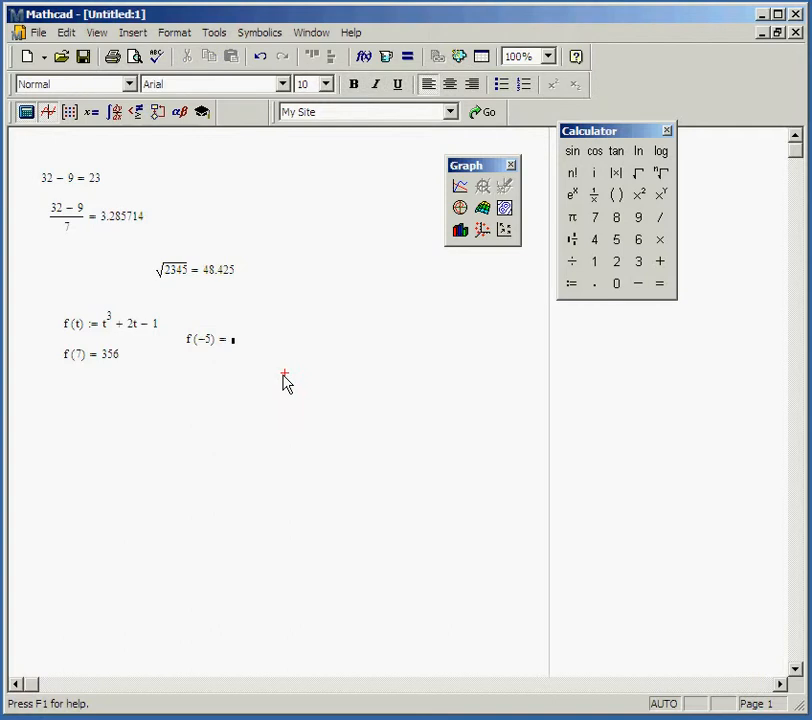
click(202, 343)
drag(205, 333, 190, 357)
click(215, 389)
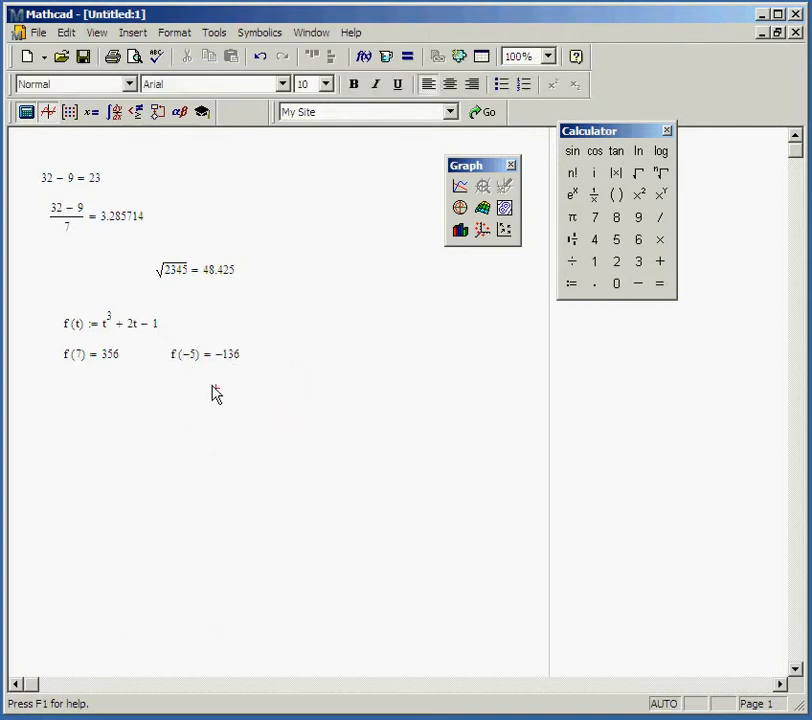
Line up the f(−5) evaluation below f(7) and the square root region above f(t), closing up a blank line above the definition
click(203, 358)
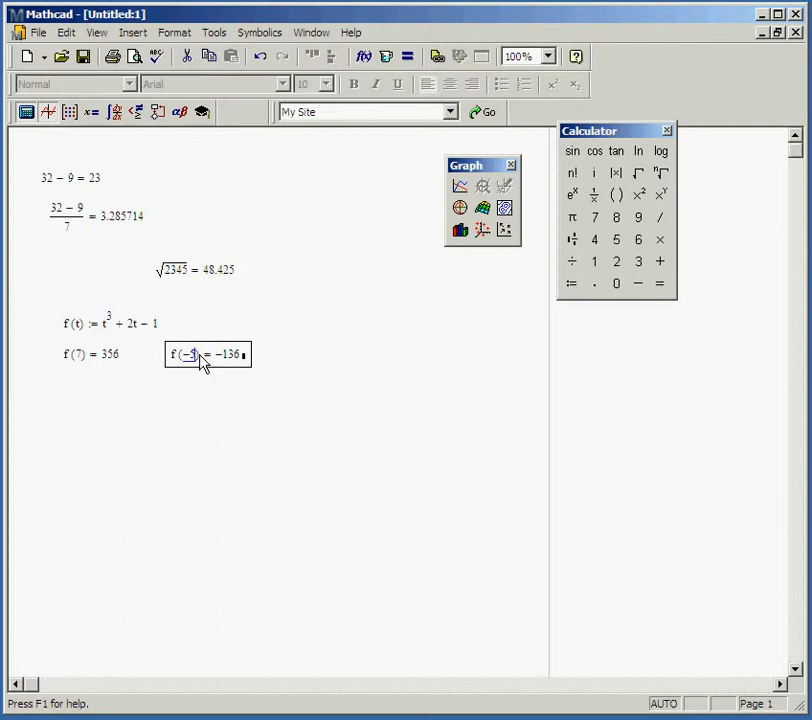
drag(210, 345, 102, 384)
click(190, 276)
drag(199, 254, 103, 262)
click(218, 336)
click(43, 299)
key(Delete)
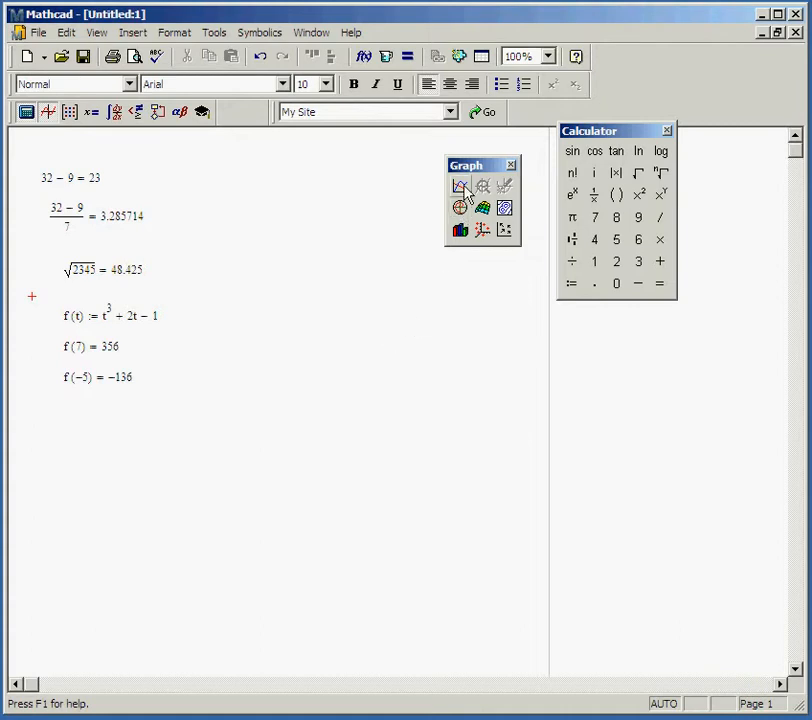
Insert an X-Y plot below the f(−5) evaluation and plot f(t) on its vertical axis
click(86, 431)
click(460, 188)
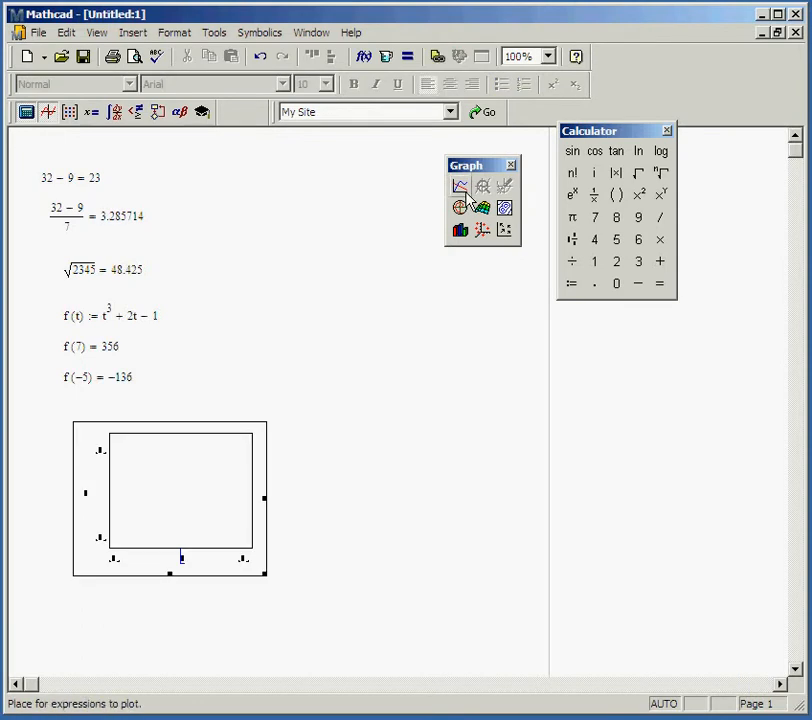
click(85, 493)
text(f(t)
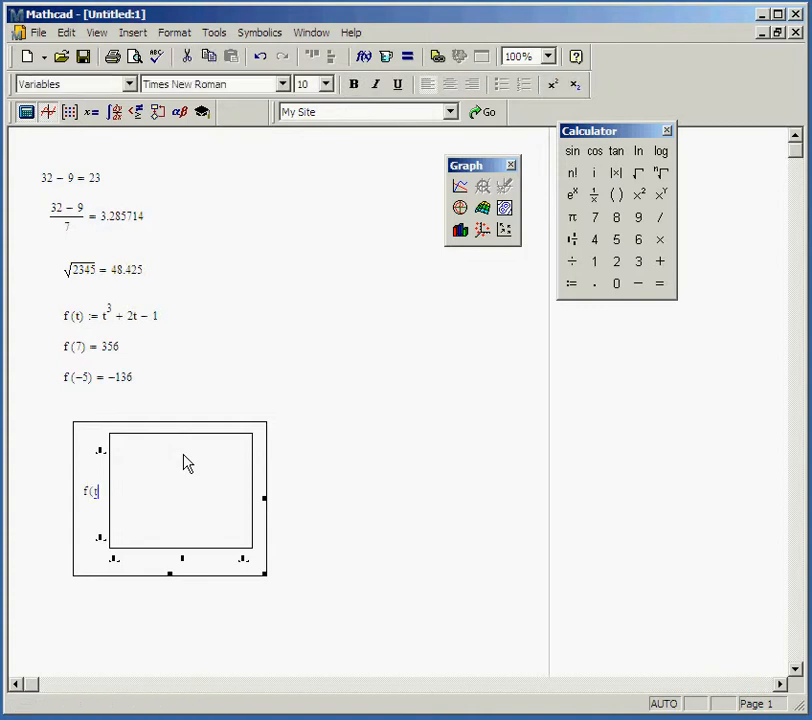
text())
key(Return)
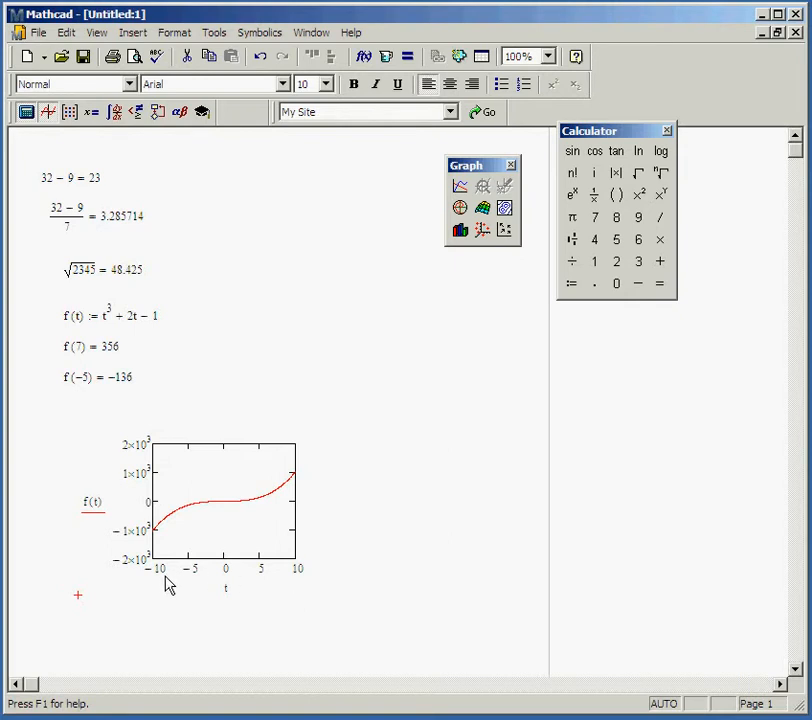
Set the plot's horizontal axis limits to −5 and 5
click(250, 585)
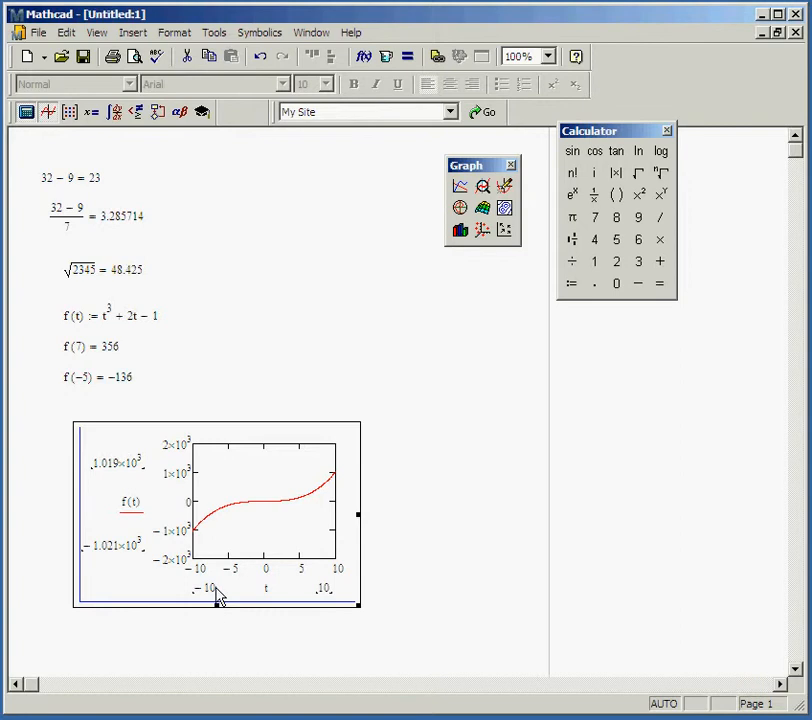
click(212, 589)
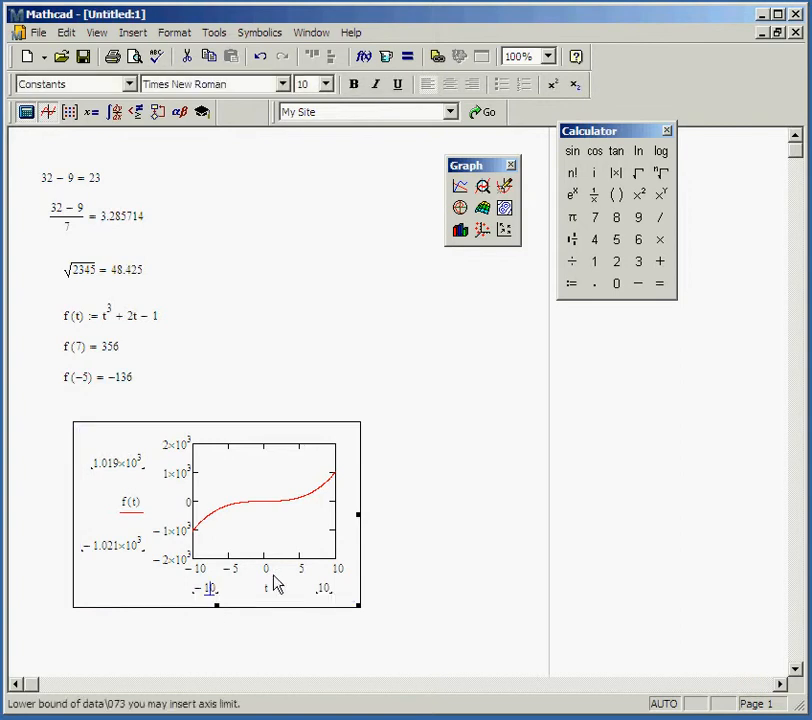
click(408, 536)
click(228, 533)
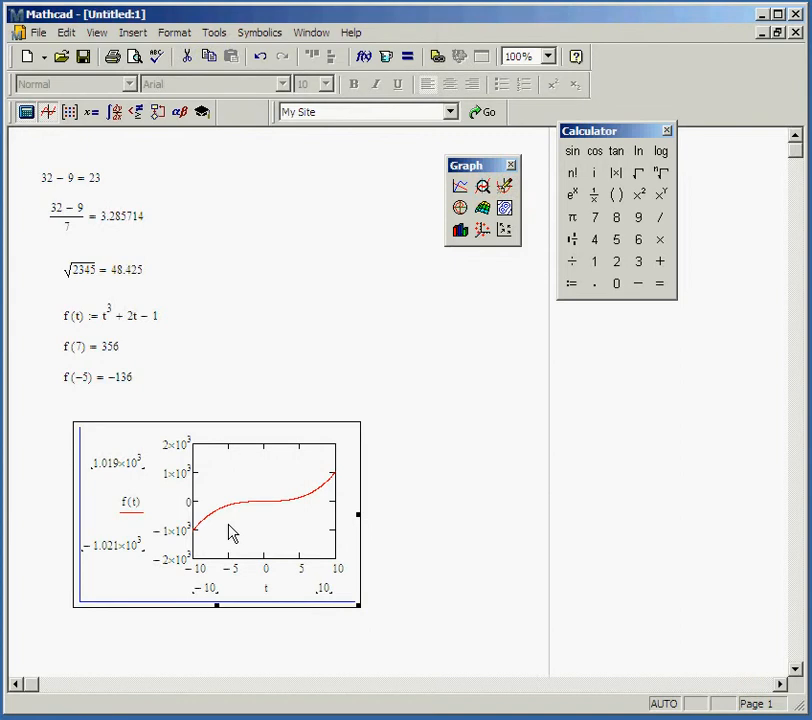
click(210, 589)
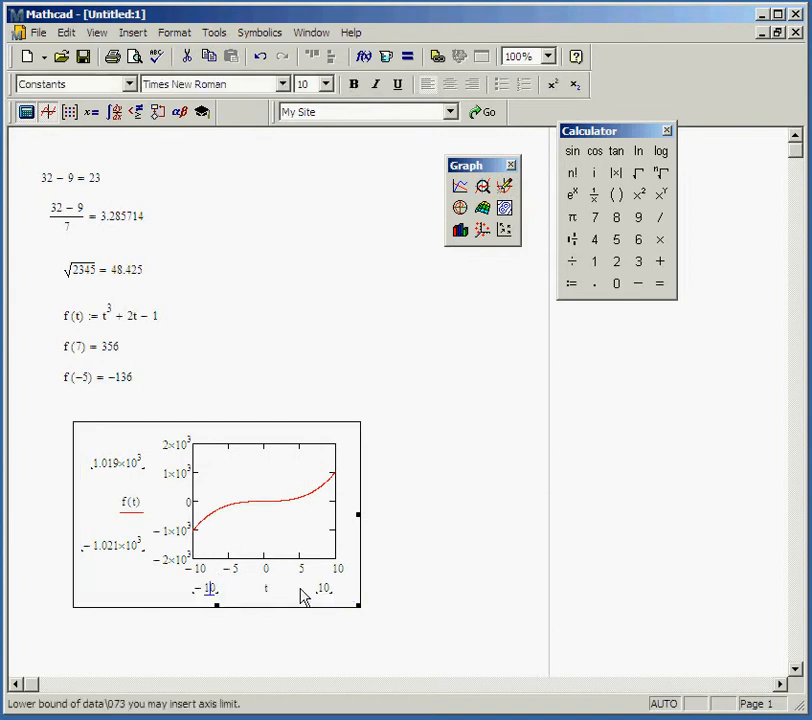
key(BackSpace)
text(-)
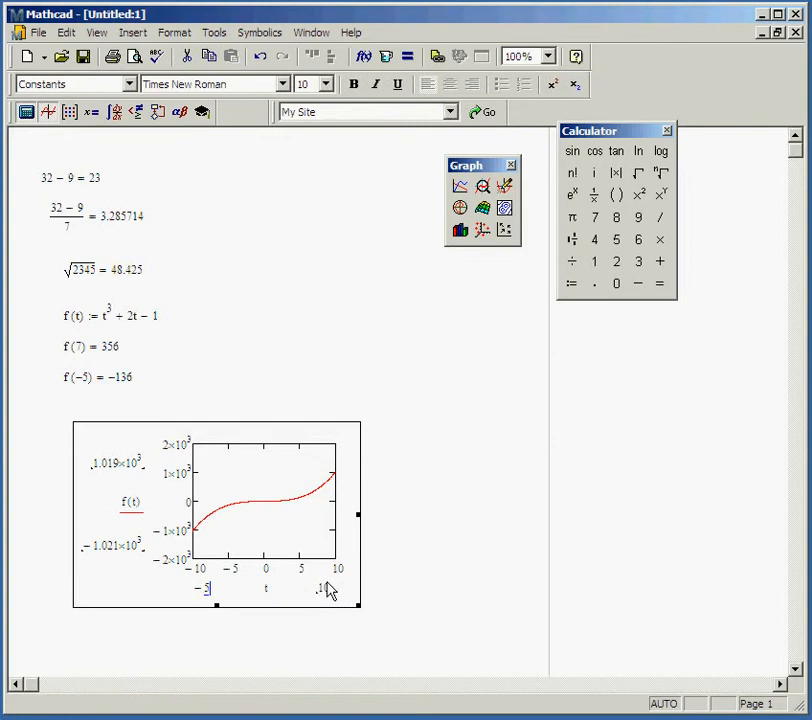
text(5)
click(324, 589)
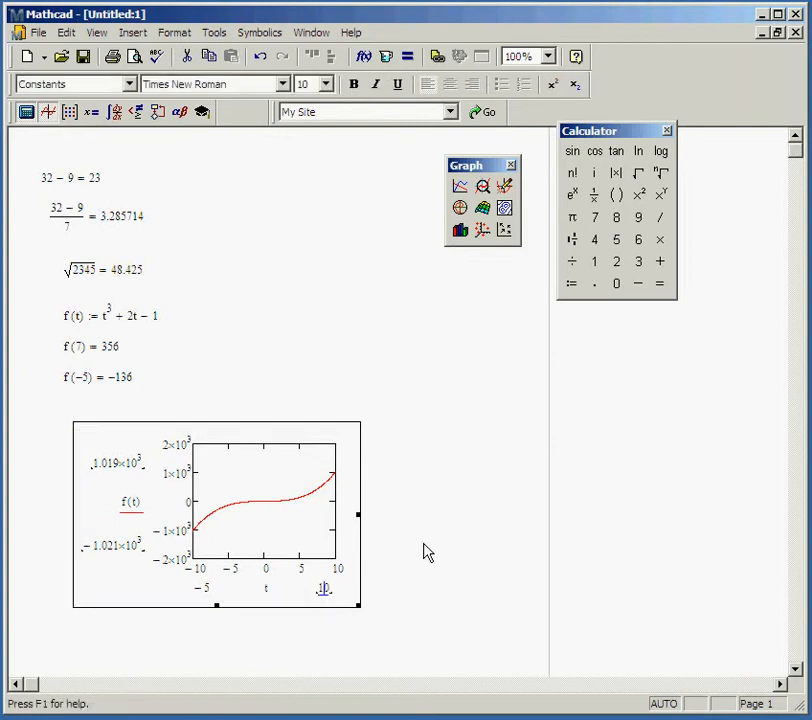
key(BackSpace)
text(5)
click(407, 534)
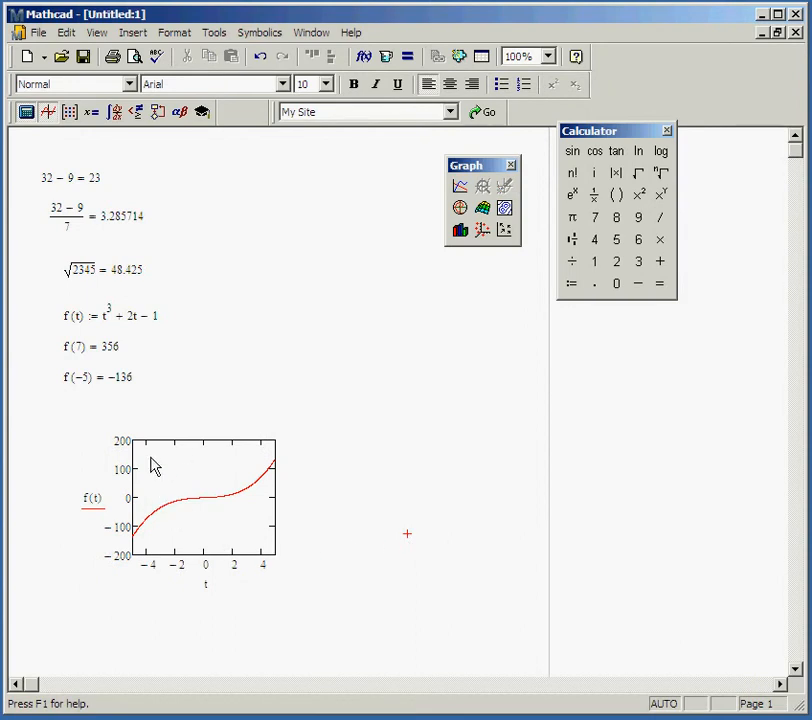
Change the axis style of the f(t) plot to Crossed
click(205, 522)
double_click(205, 522)
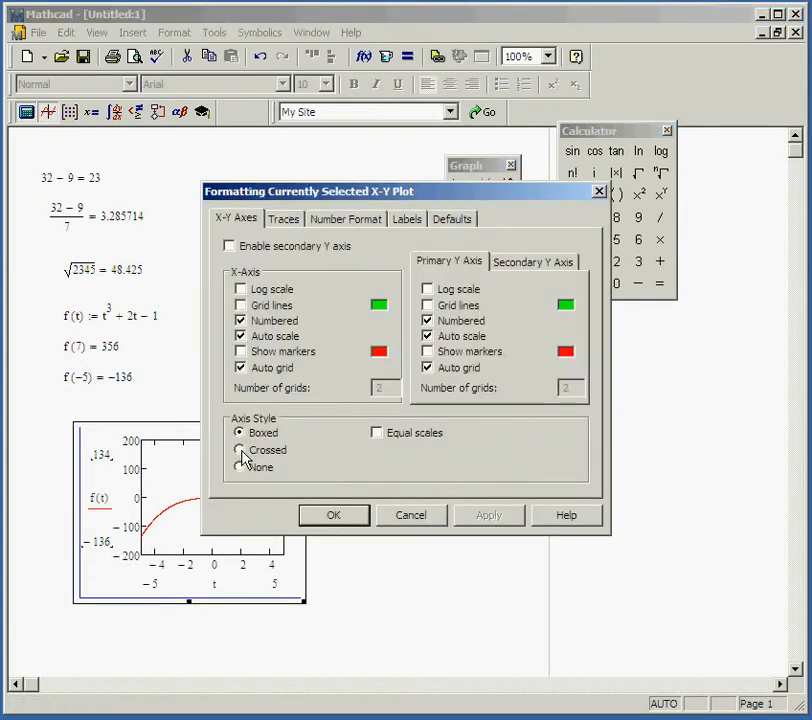
click(241, 451)
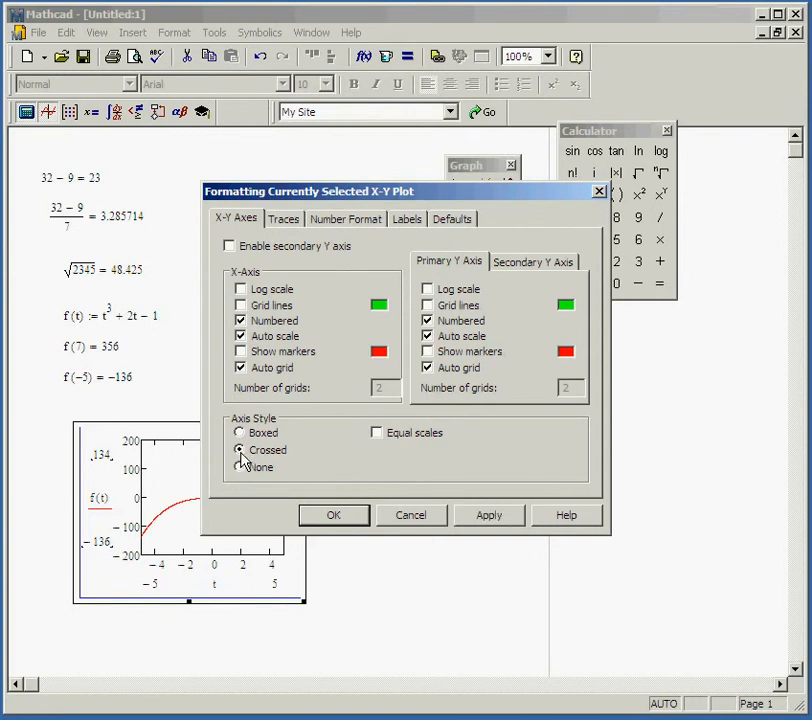
click(476, 523)
click(350, 522)
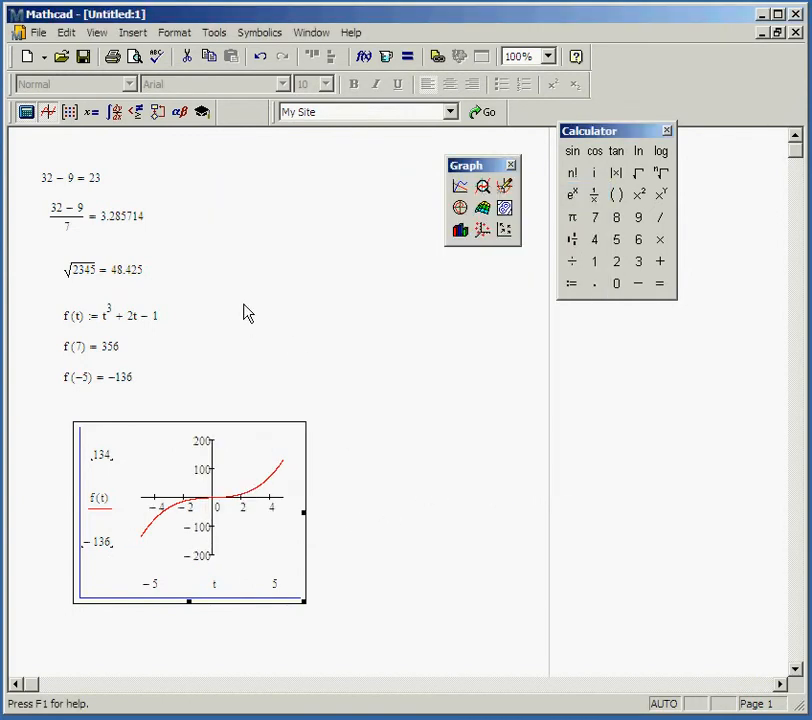
click(361, 435)
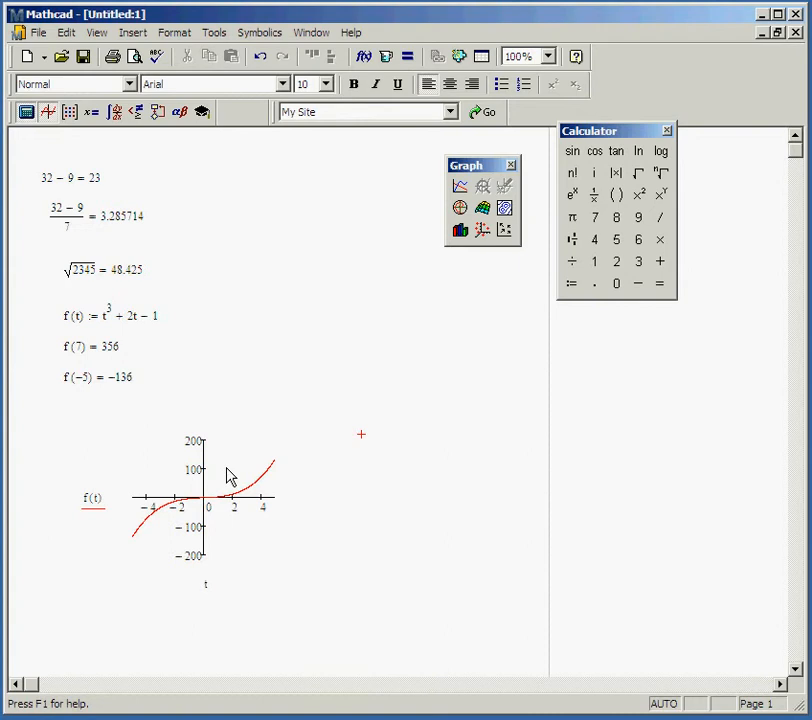
Add sin(2·t) as a second expression on the vertical axis of the f(t) plot
click(103, 505)
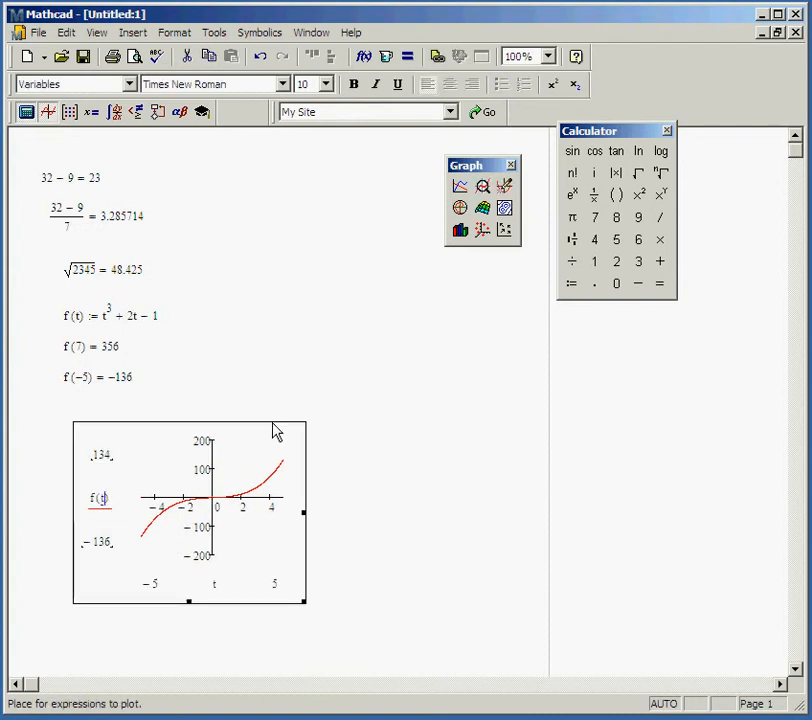
key(space)
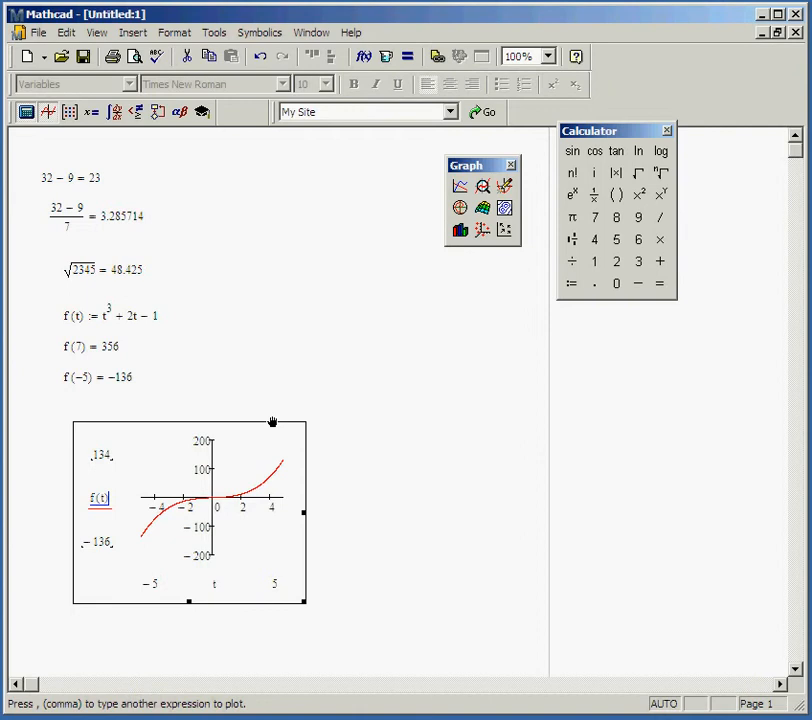
key(comma)
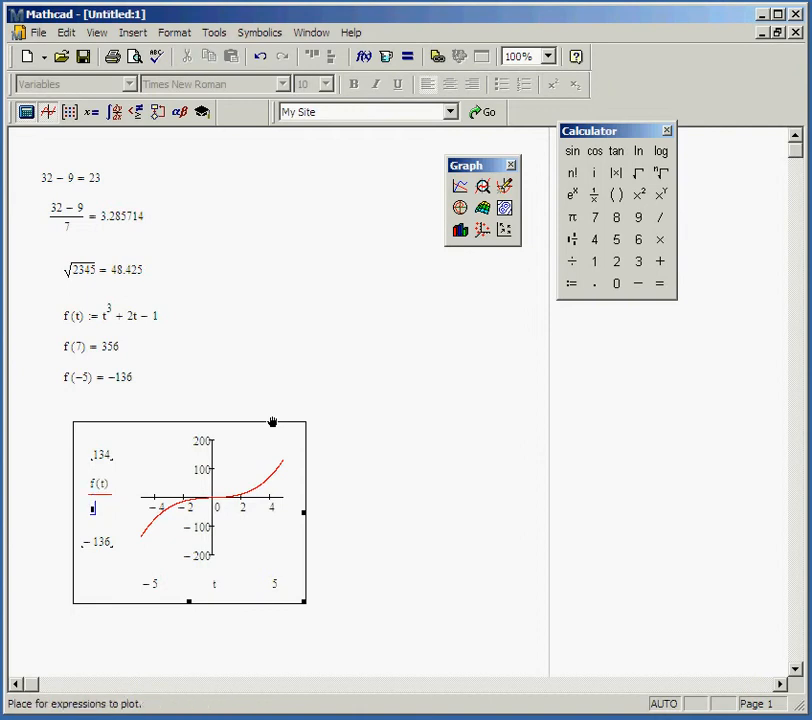
text(sin)
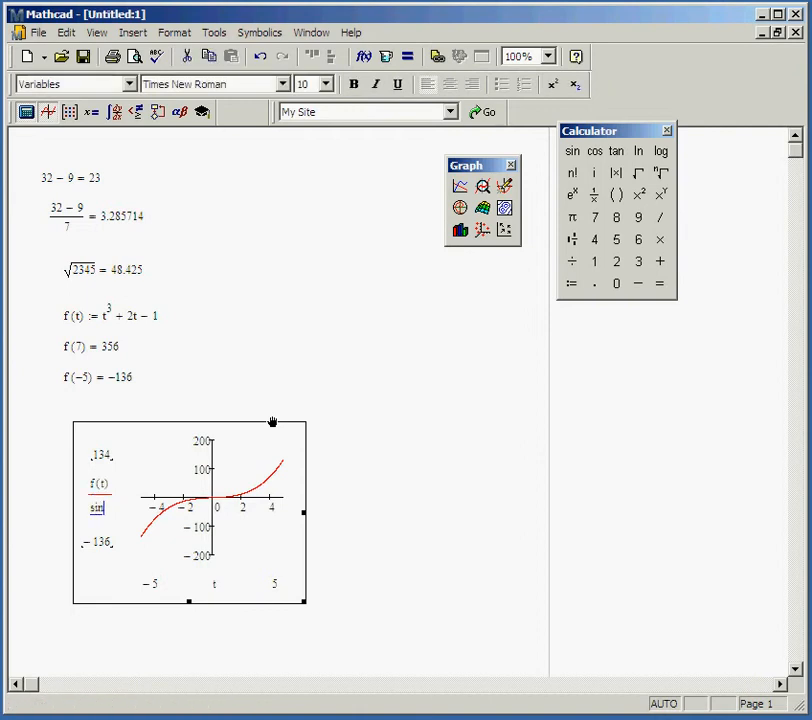
text((2*t)
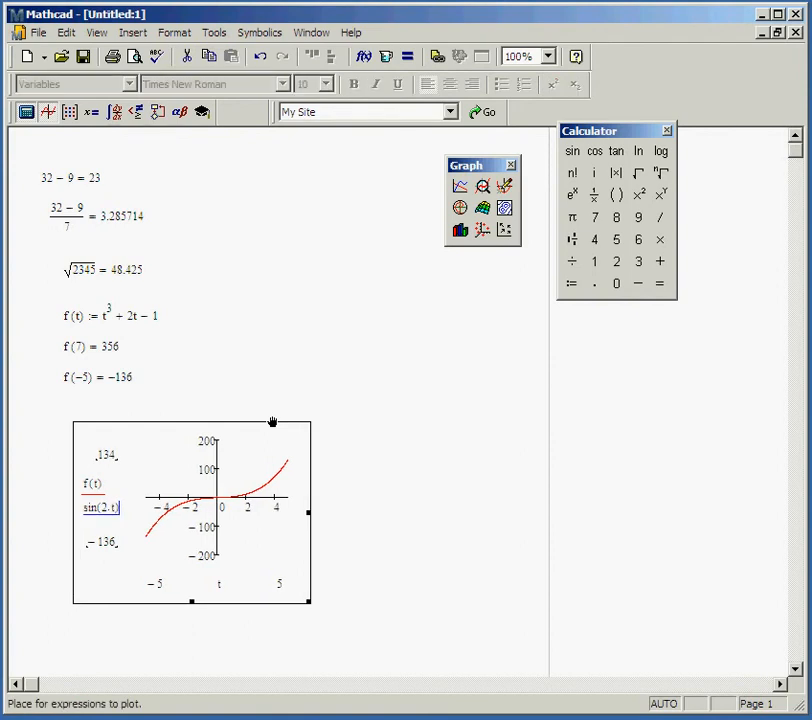
key(Return)
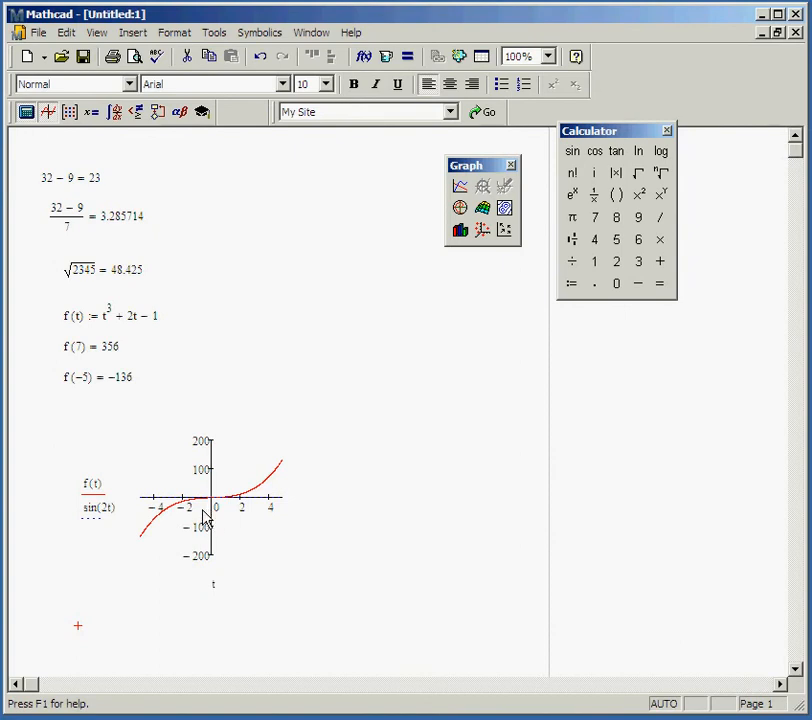
Scale the plotted sine expression by a factor of 30 so it reads 30·sin(2·t)
click(88, 512)
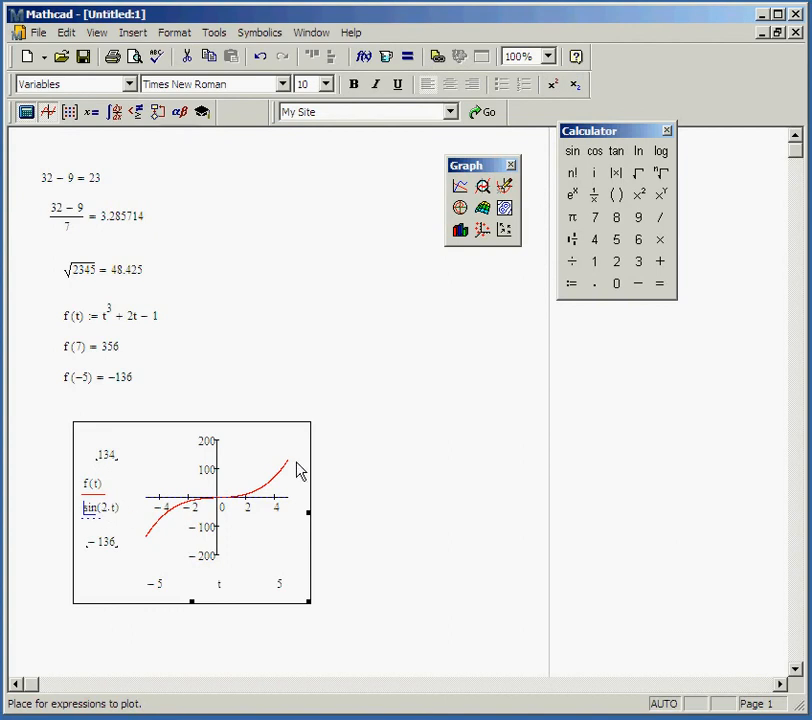
text(30)
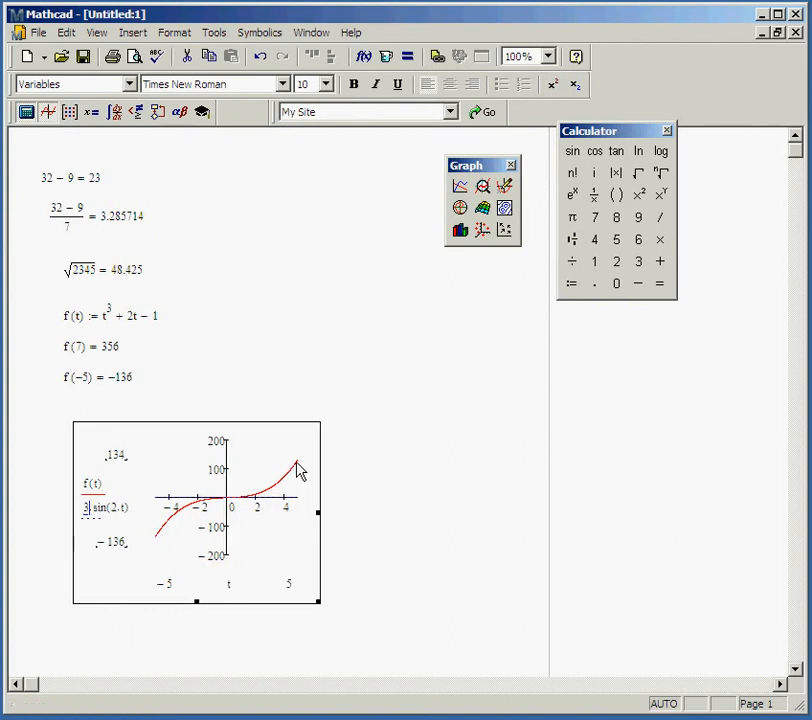
key(Return)
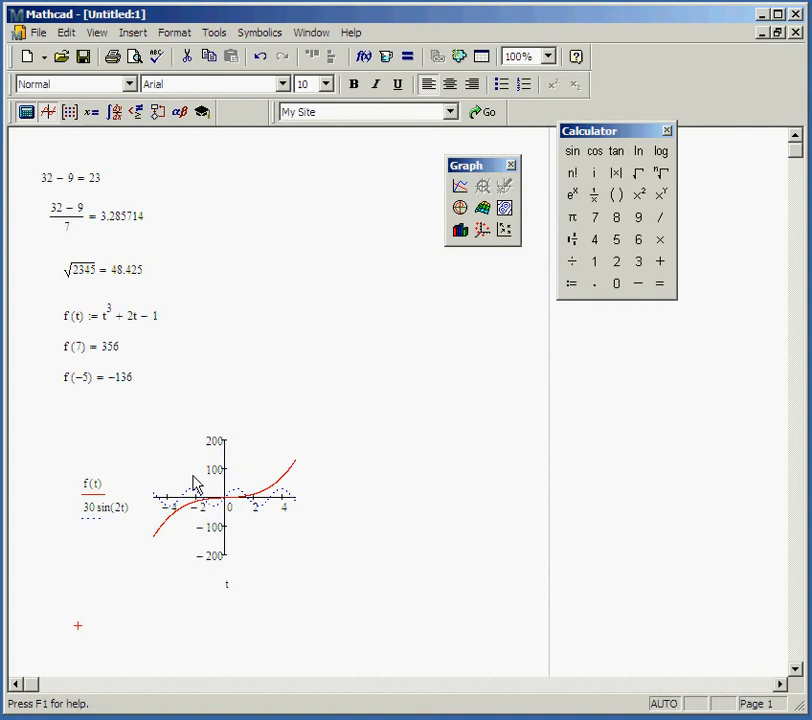
Set the plot's vertical axis limits to −50 and 50
click(214, 530)
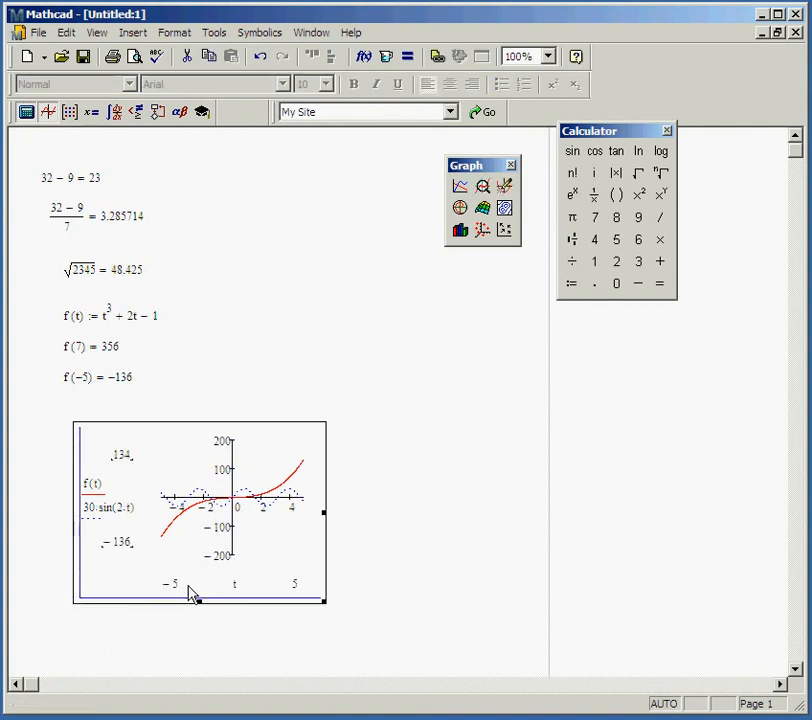
click(120, 548)
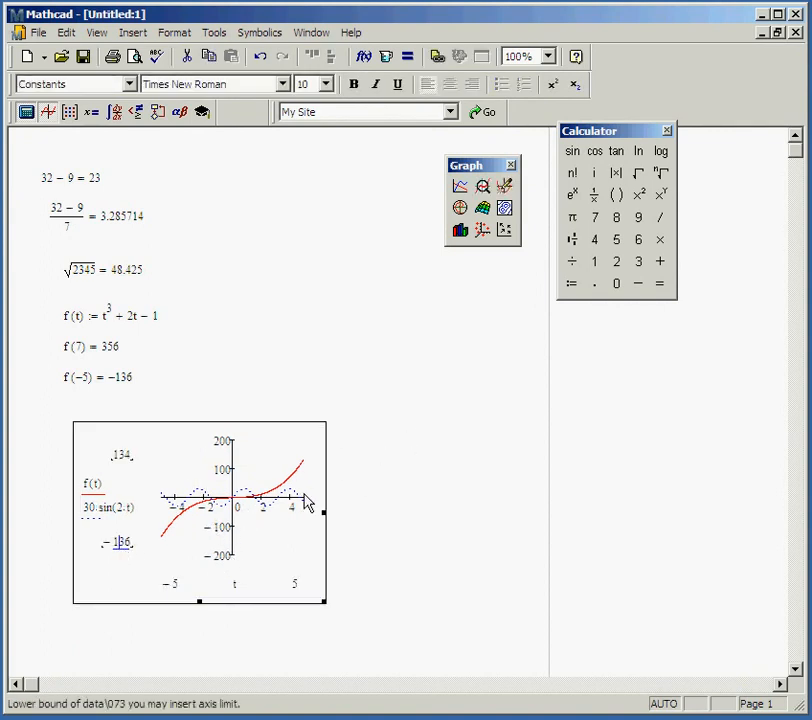
key(BackSpace)
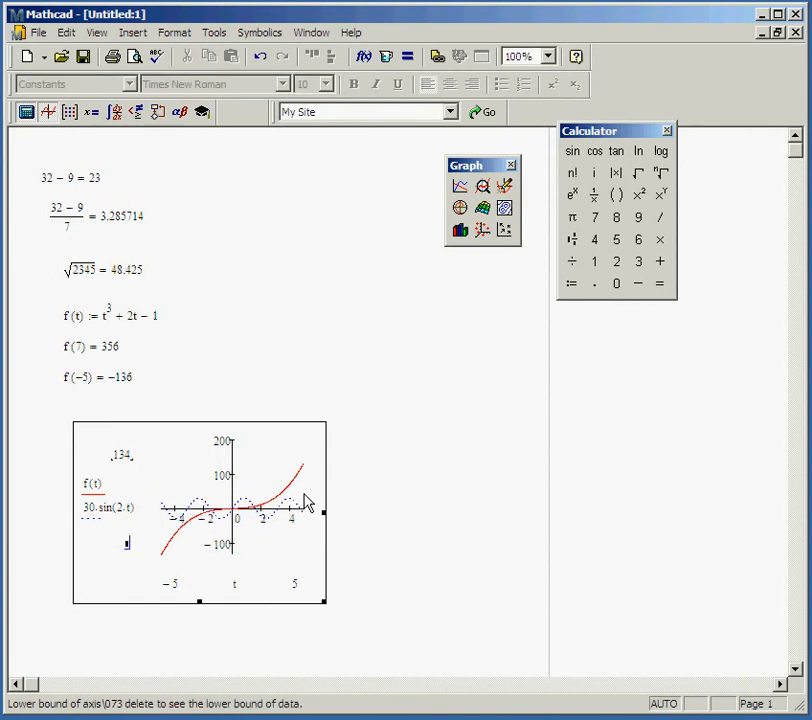
text(5)
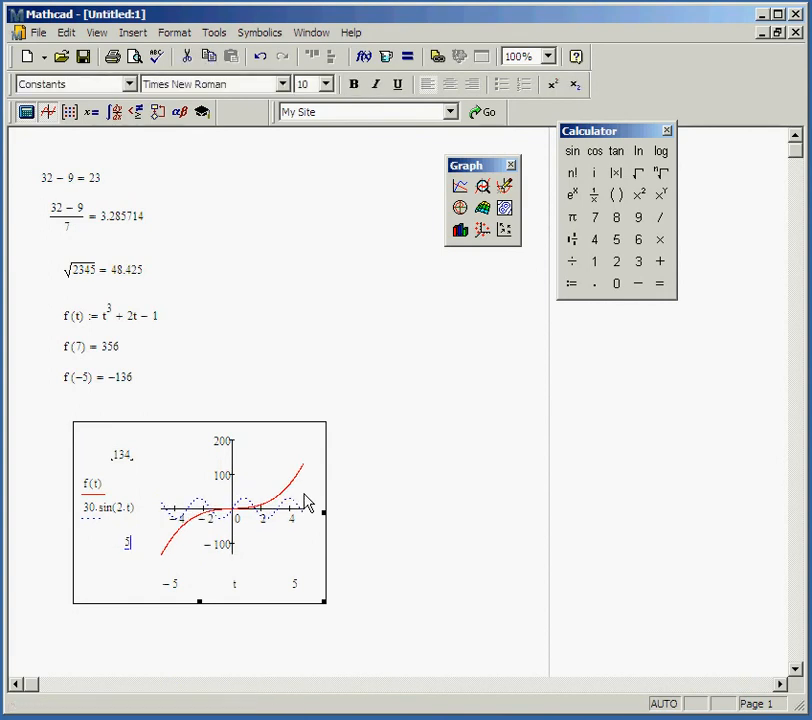
key(BackSpace)
text(-)
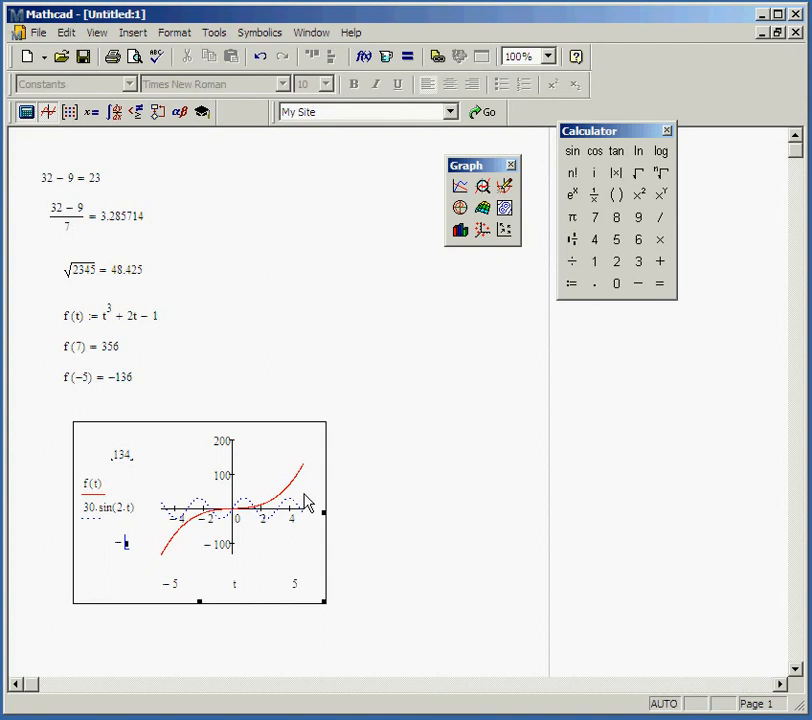
text(50)
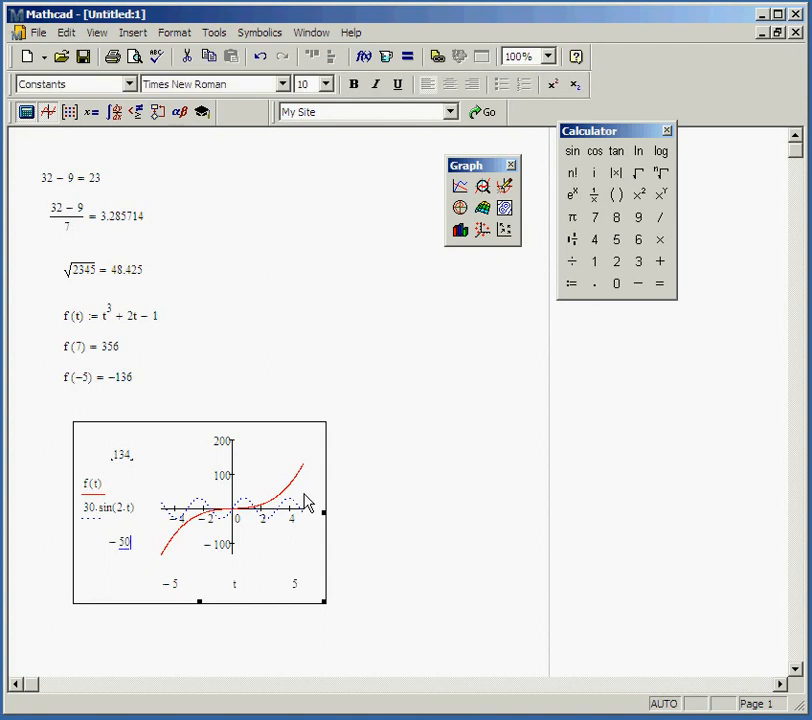
click(128, 456)
key(BackSpace)
key(BackSpace)
key(BackSpace)
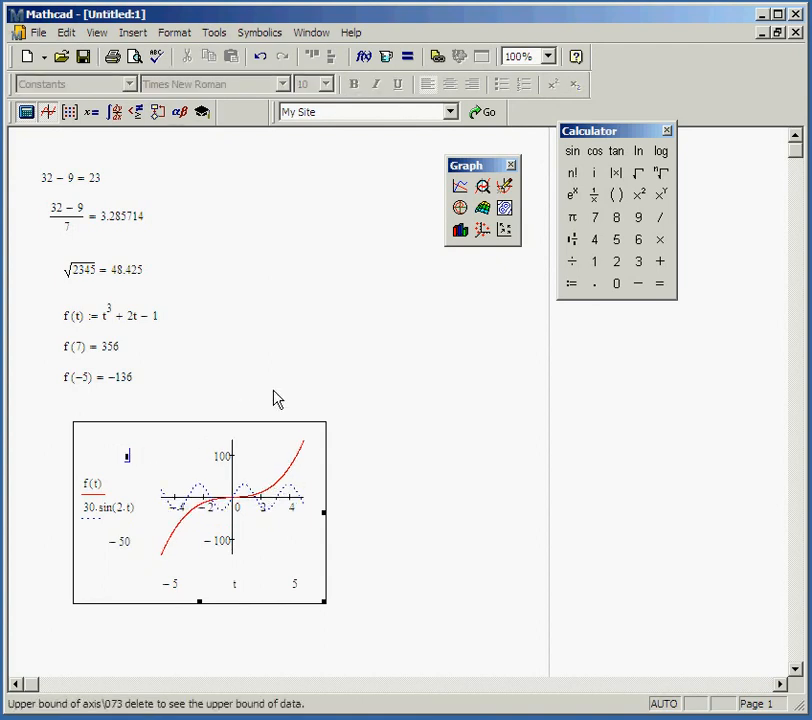
text(50)
key(Return)
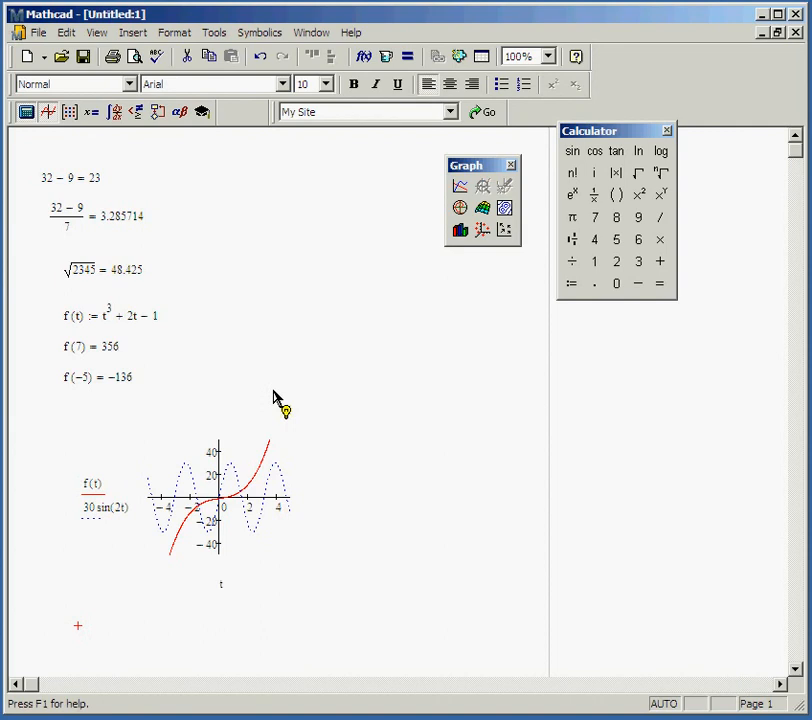
Enlarge the plot region in both width and height from its lower corner, then deselect it
click(254, 538)
drag(319, 600, 400, 600)
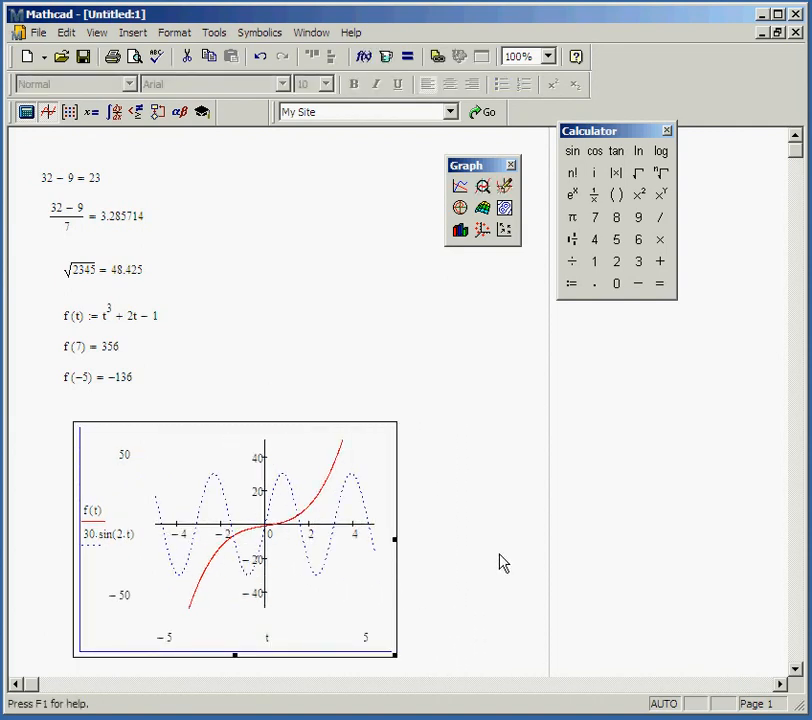
click(507, 551)
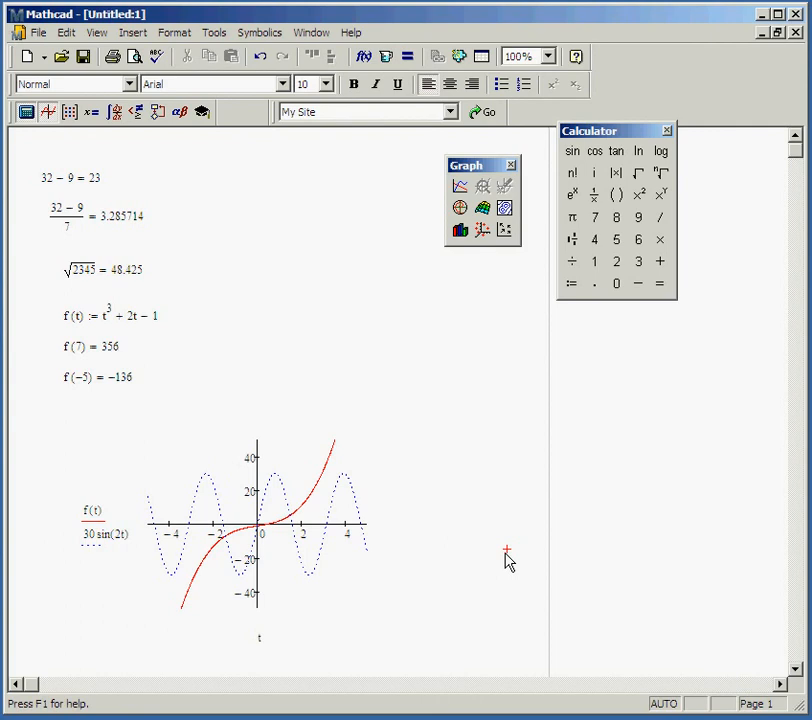